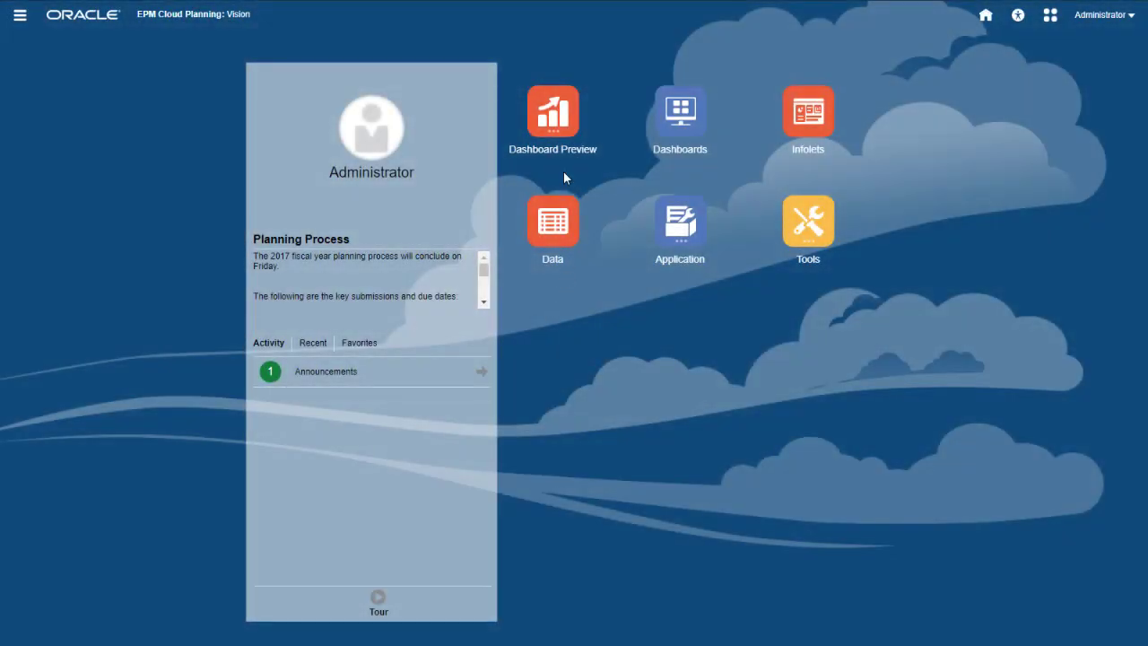
Open the Overview dashboards under Dashboard Preview and maximize the Plan Sales map on Sample 1
left_click(561, 126)
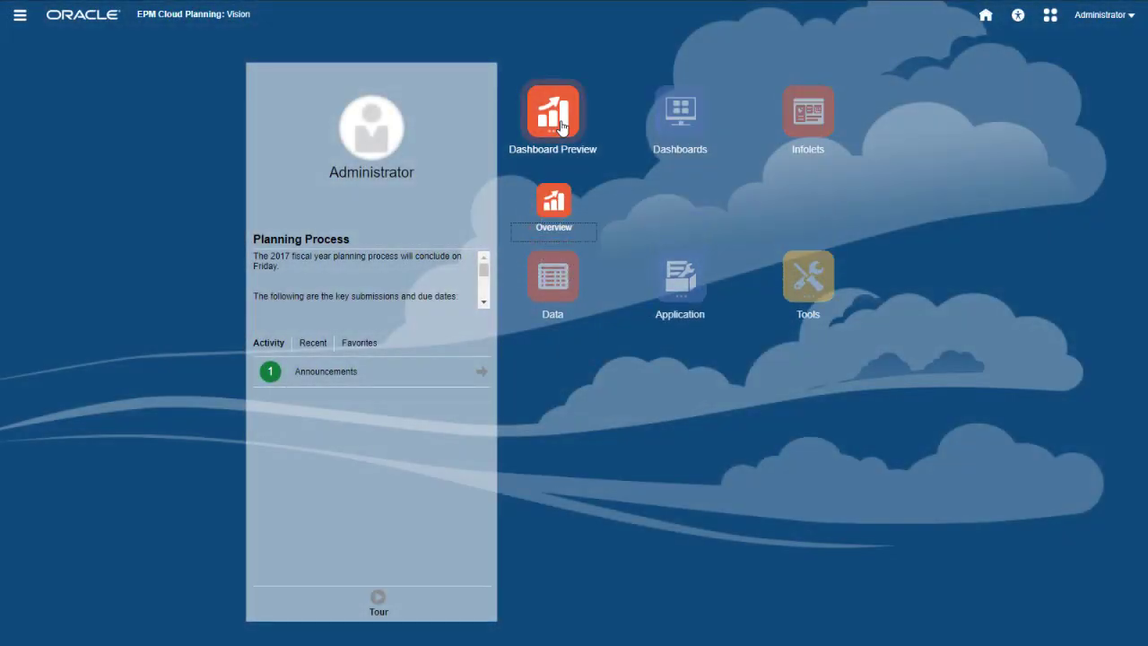
left_click(552, 203)
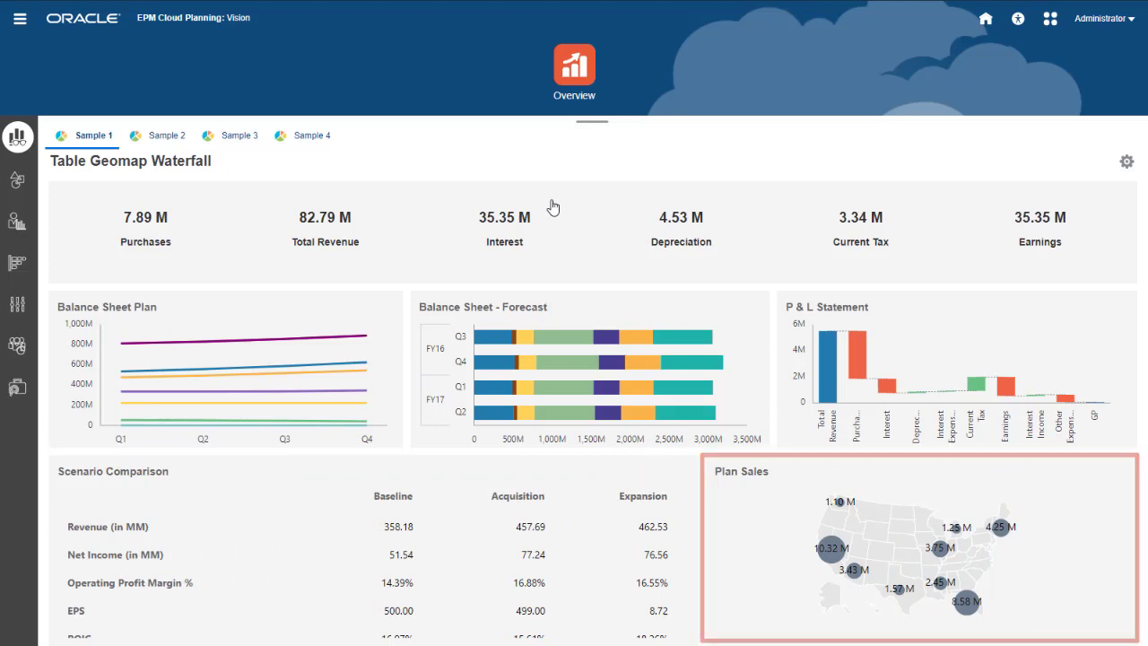
mouse_move(1115, 492)
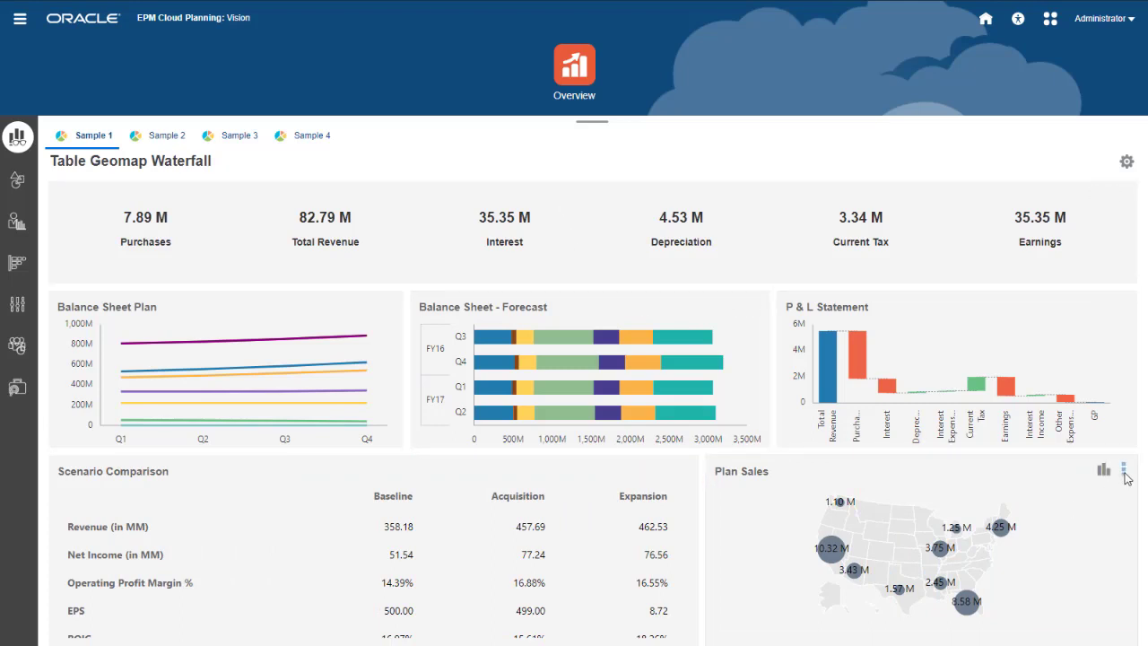
left_click(1124, 473)
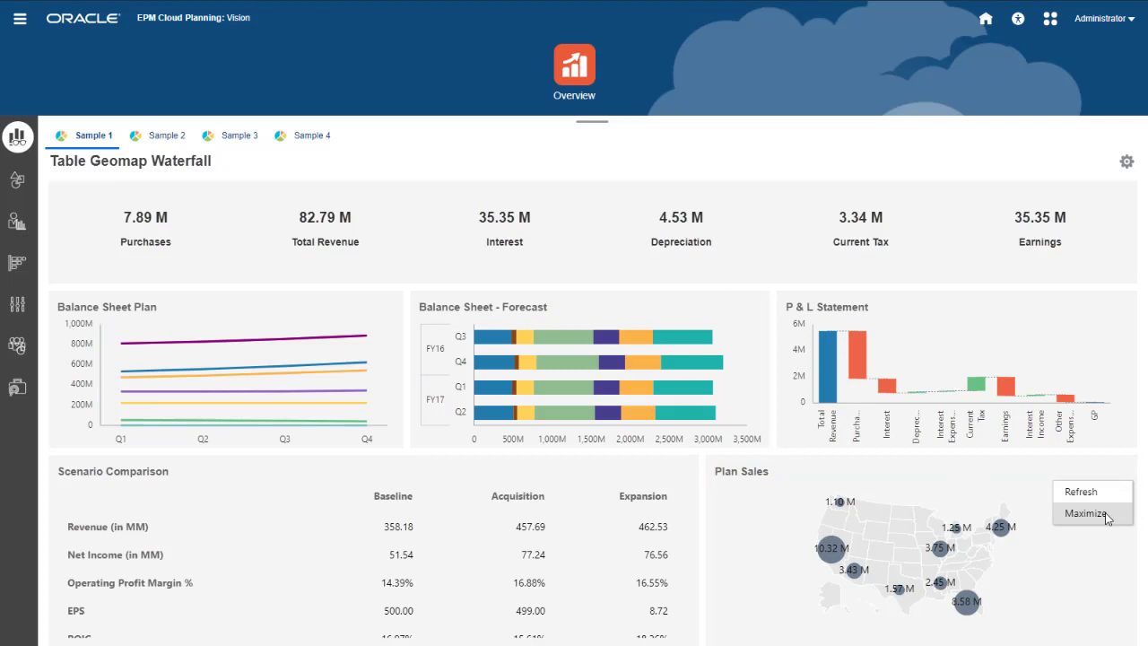
left_click(1107, 514)
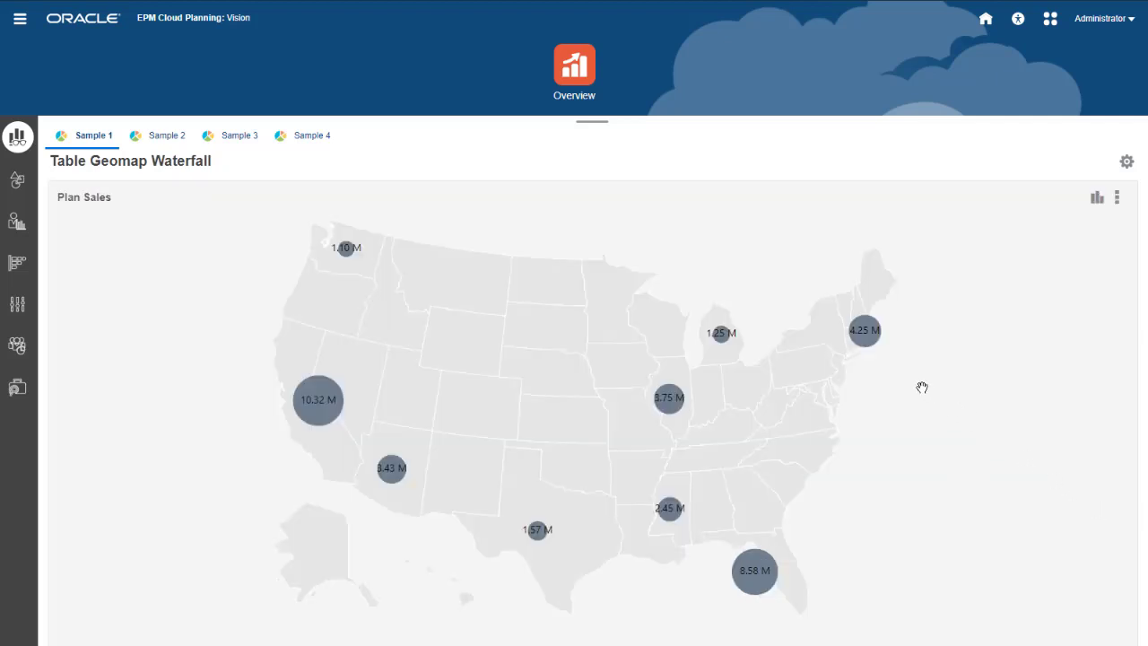
View the Massachusetts details on the Plan Sales map, and restore the map to its original size
mouse_move(868, 342)
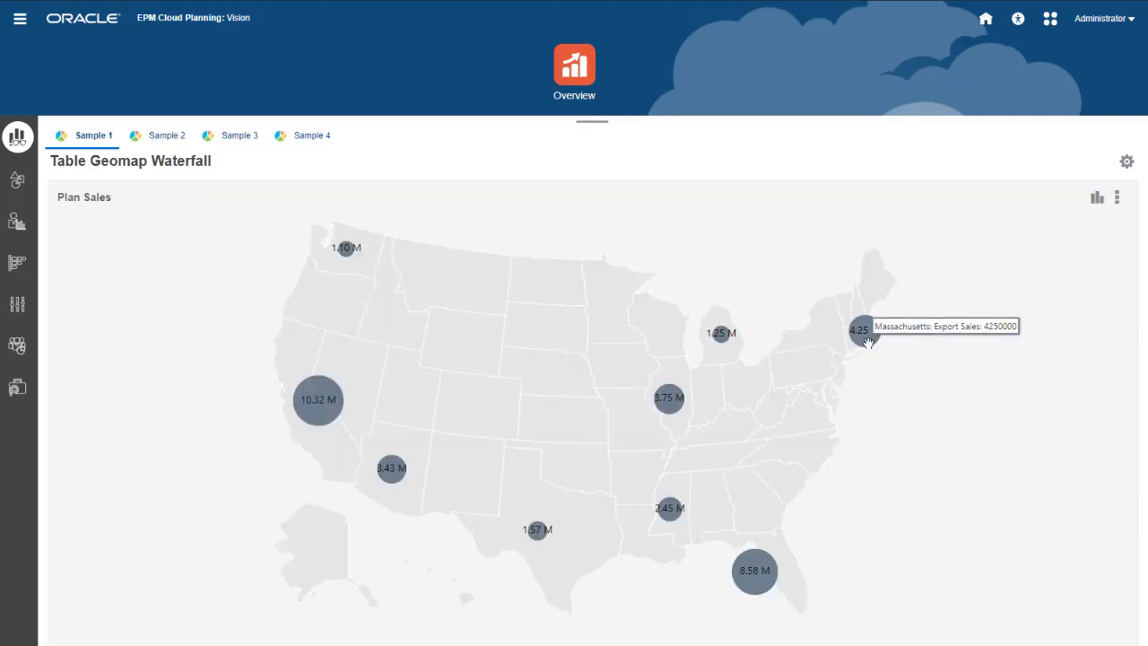
left_click(1117, 199)
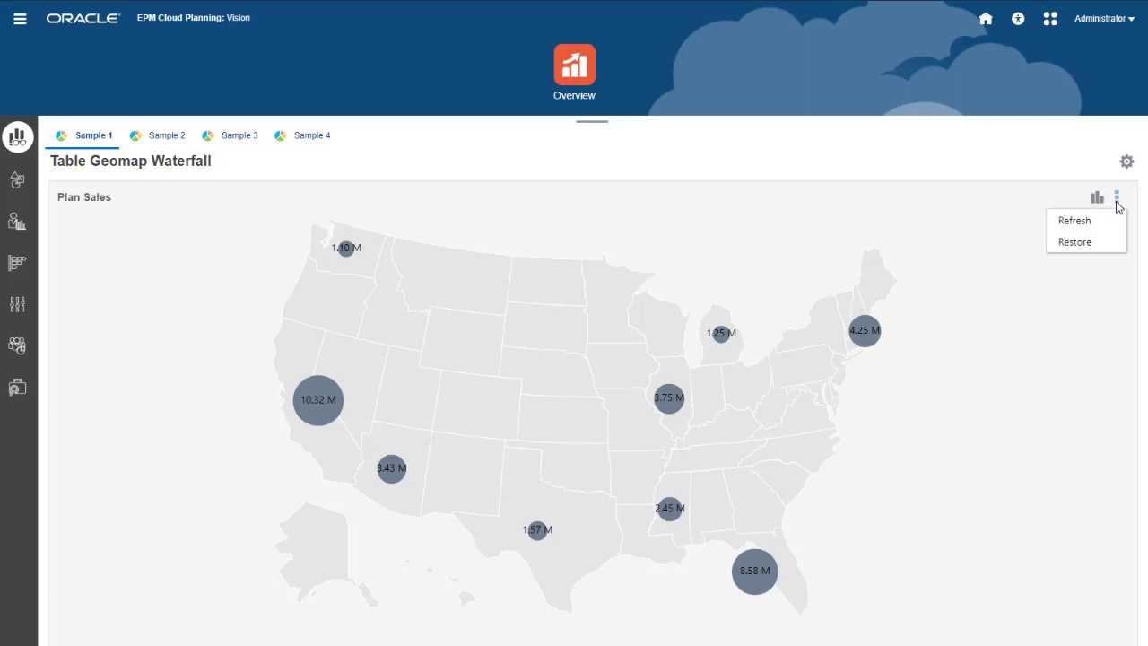
left_click(1075, 243)
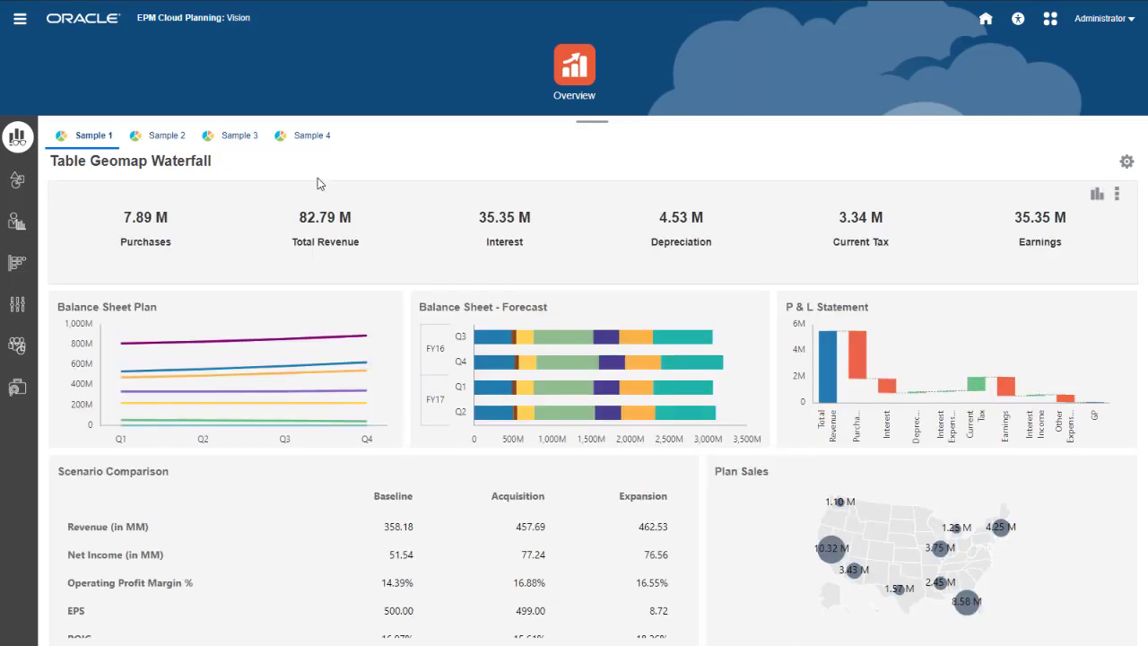
Open the Sample 2 dashboard and inspect data details in the Product Revenue Analysis and Key Income Accounts charts
left_click(158, 140)
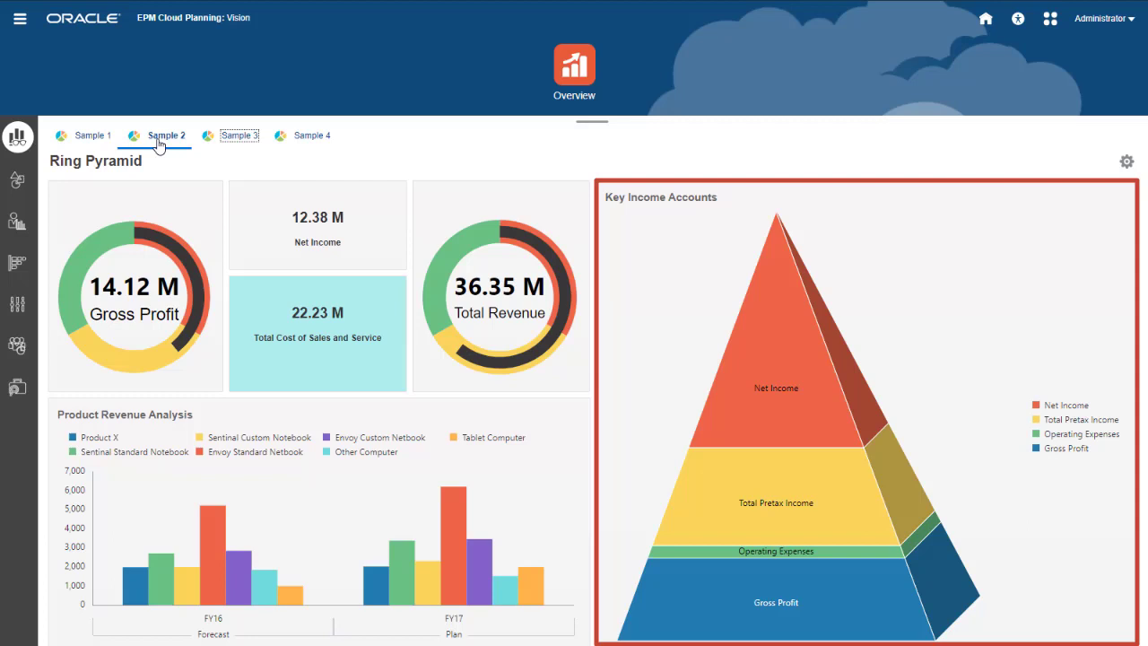
mouse_move(180, 256)
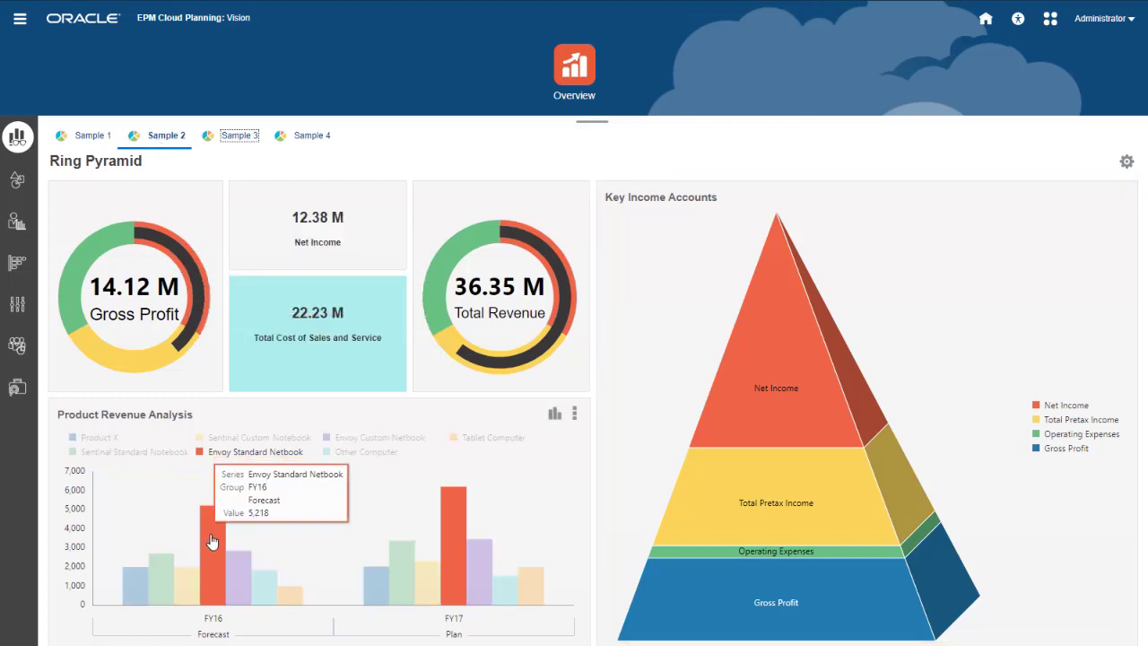
mouse_move(234, 572)
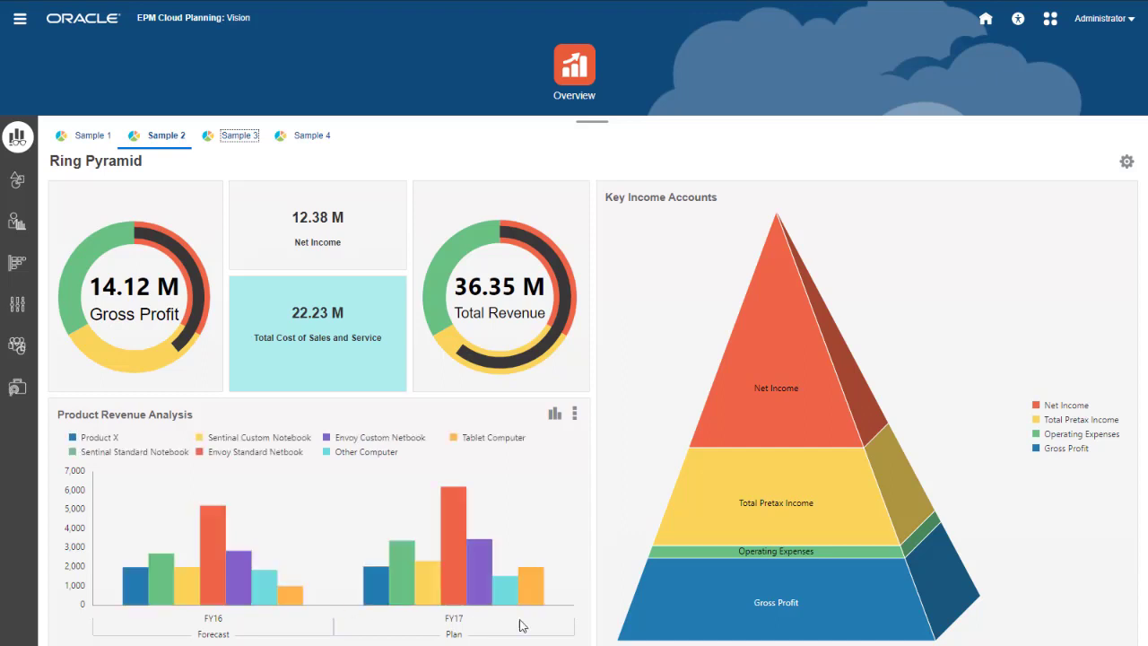
mouse_move(688, 616)
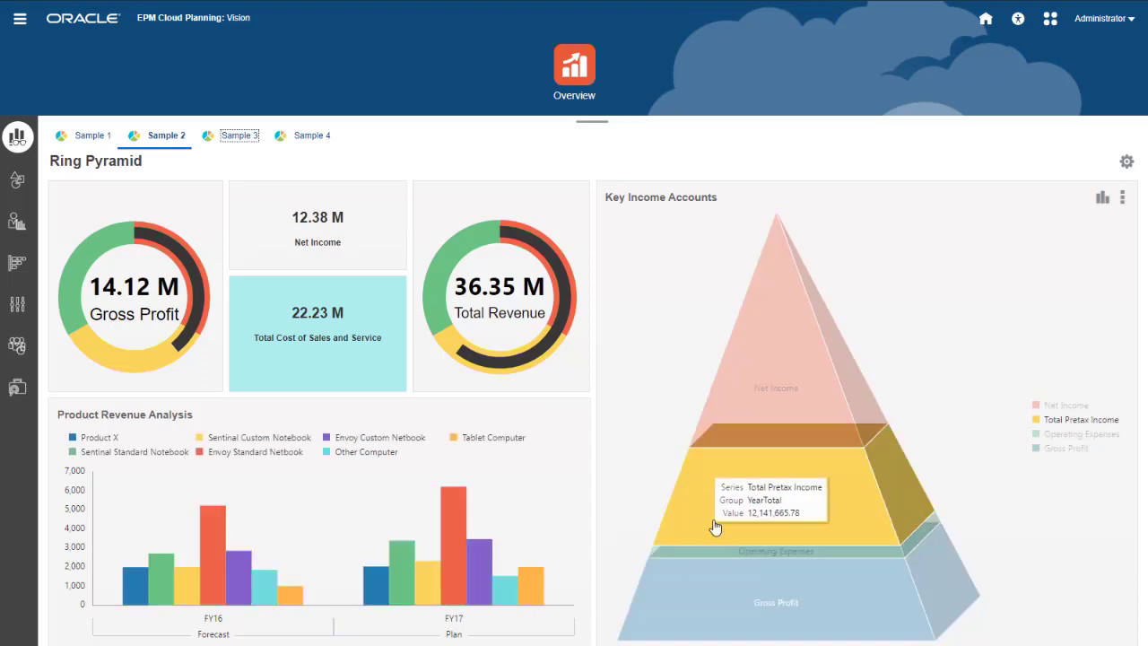
Open the Sample 3 dashboard and maximize its Sales Plan vs Actual map
left_click(249, 143)
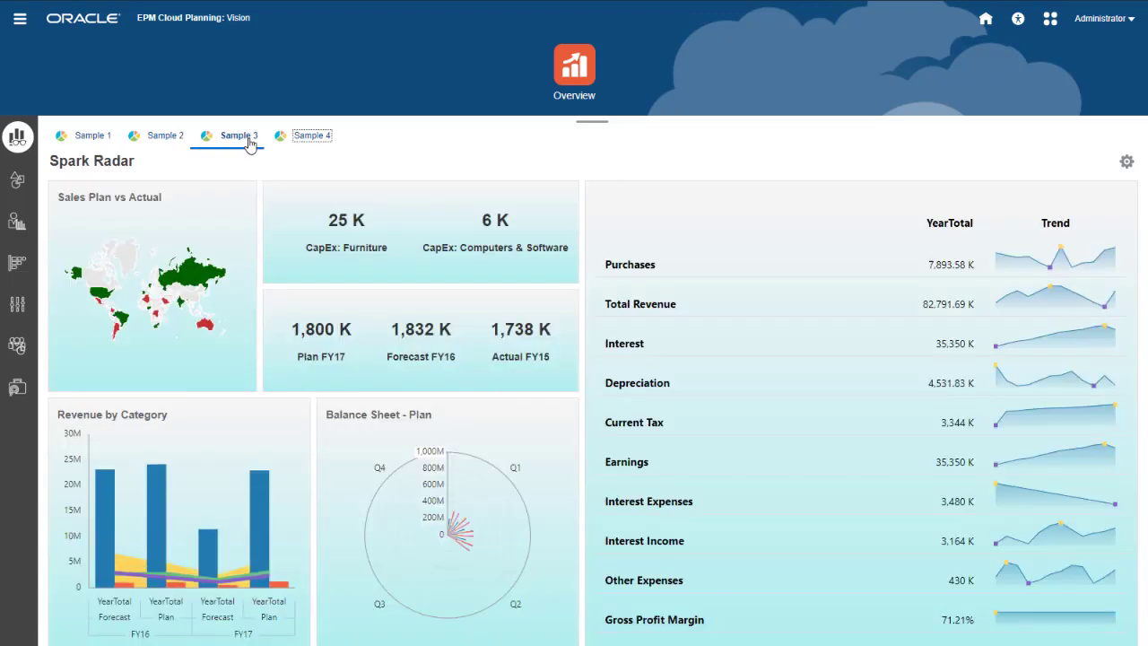
left_click(245, 196)
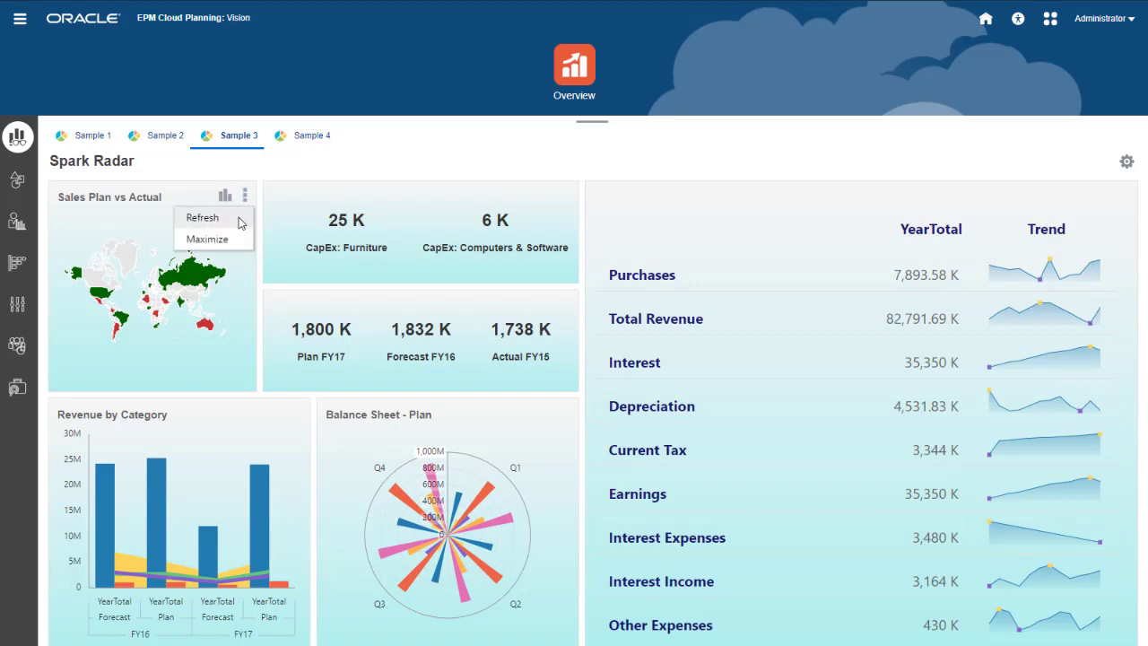
left_click(208, 240)
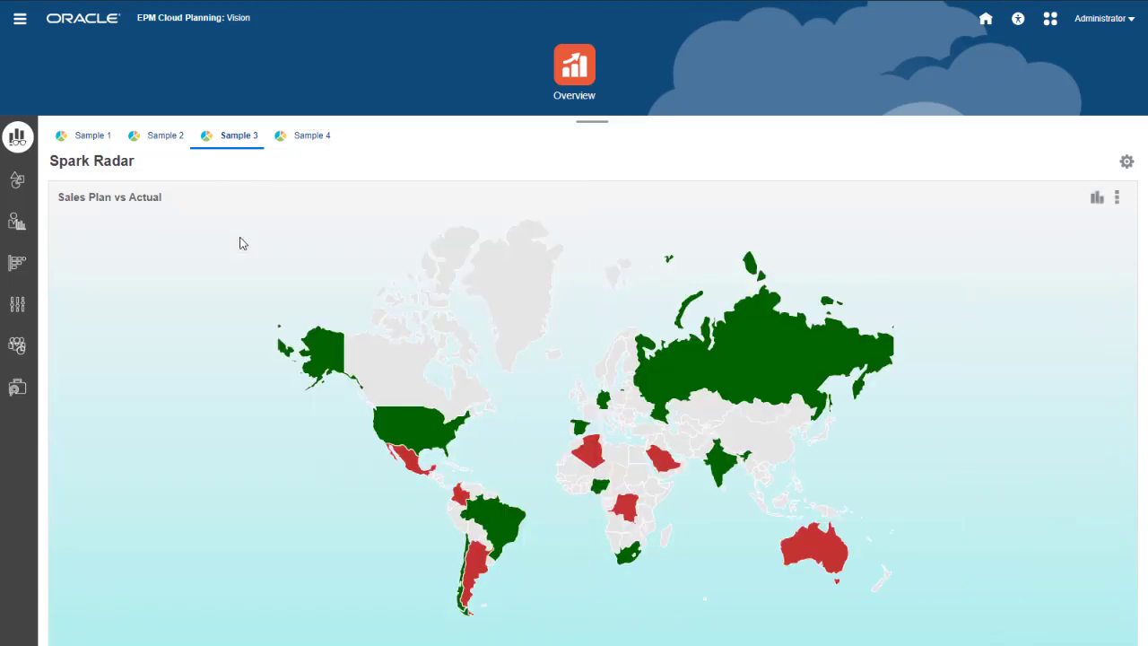
View the plan and actual sales for the United States and Mexico, and restore the map to its original size
mouse_move(383, 425)
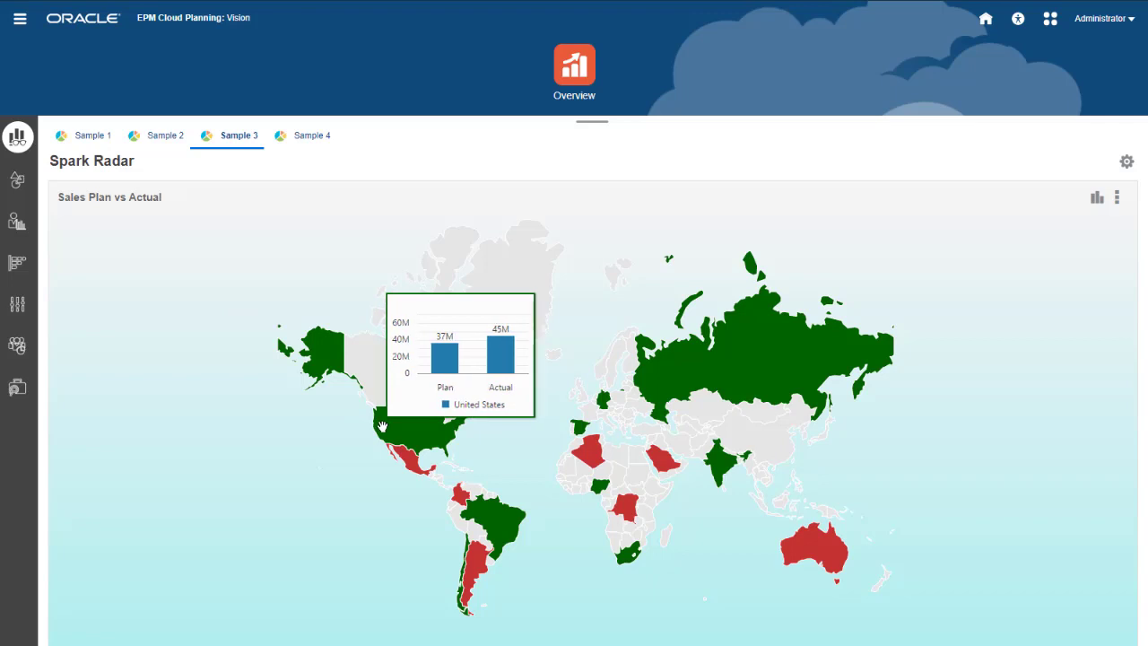
mouse_move(405, 460)
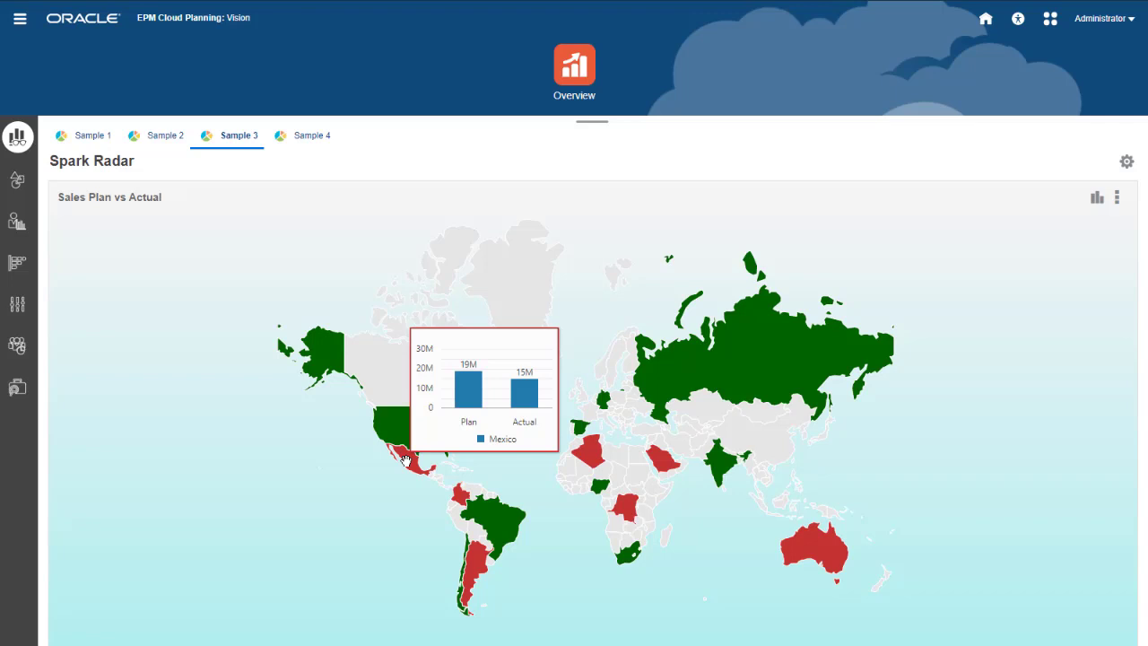
left_click(1116, 197)
left_click(1104, 249)
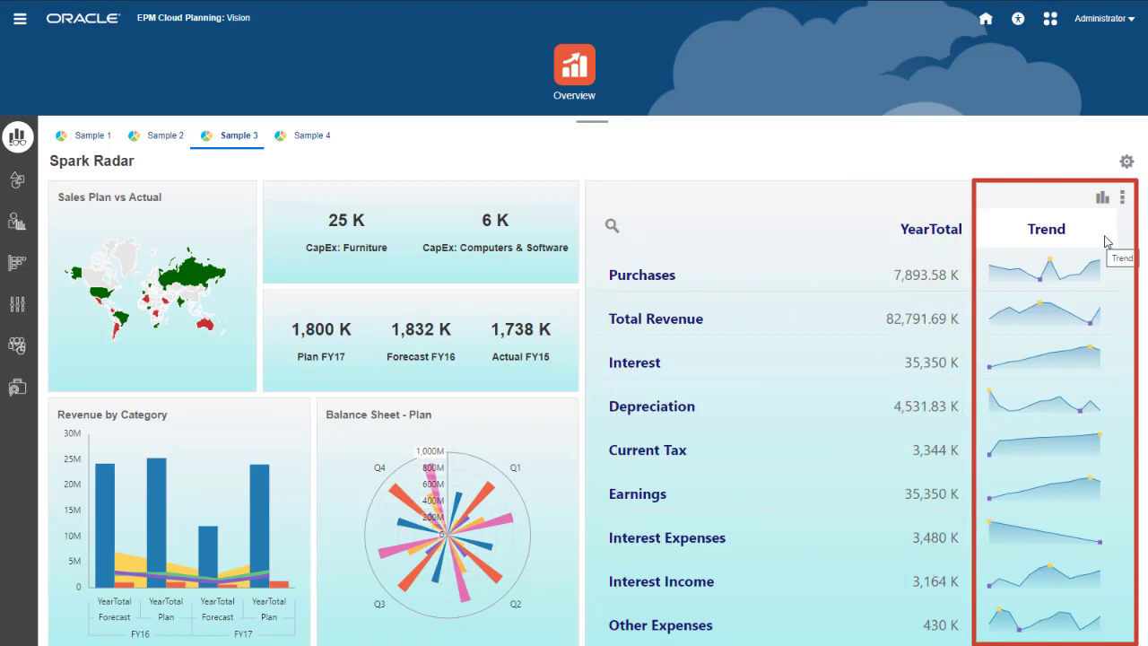
Filter the YearTotal and Trend table by "int" and by "791", and clear the filter
left_click(614, 228)
type("int")
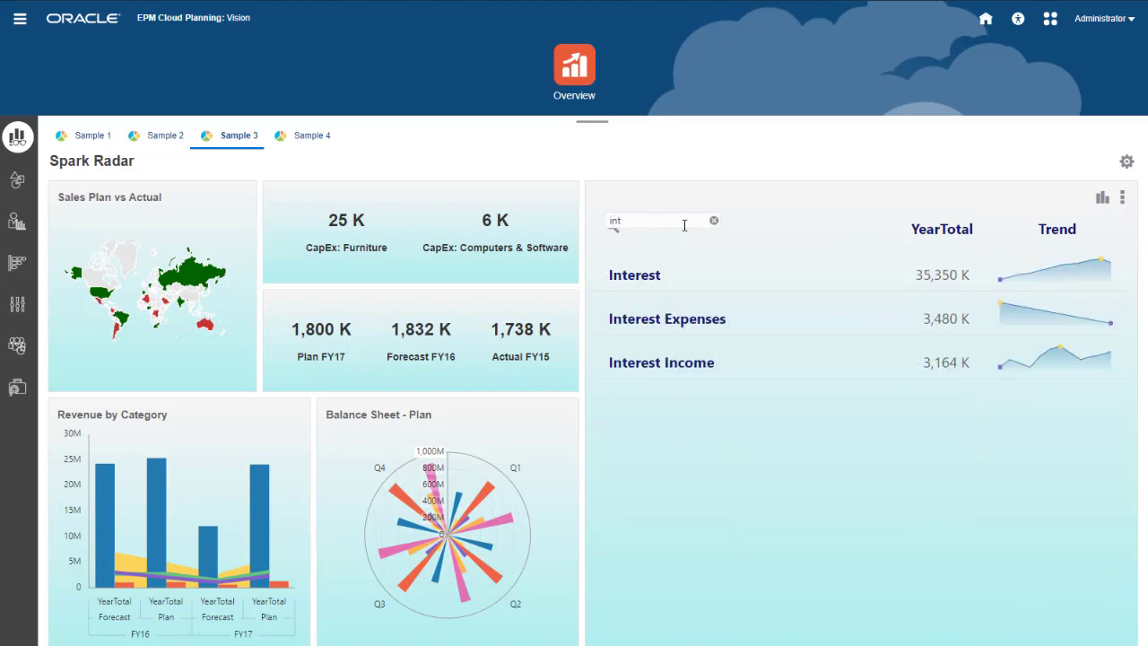
left_click(713, 221)
type("791")
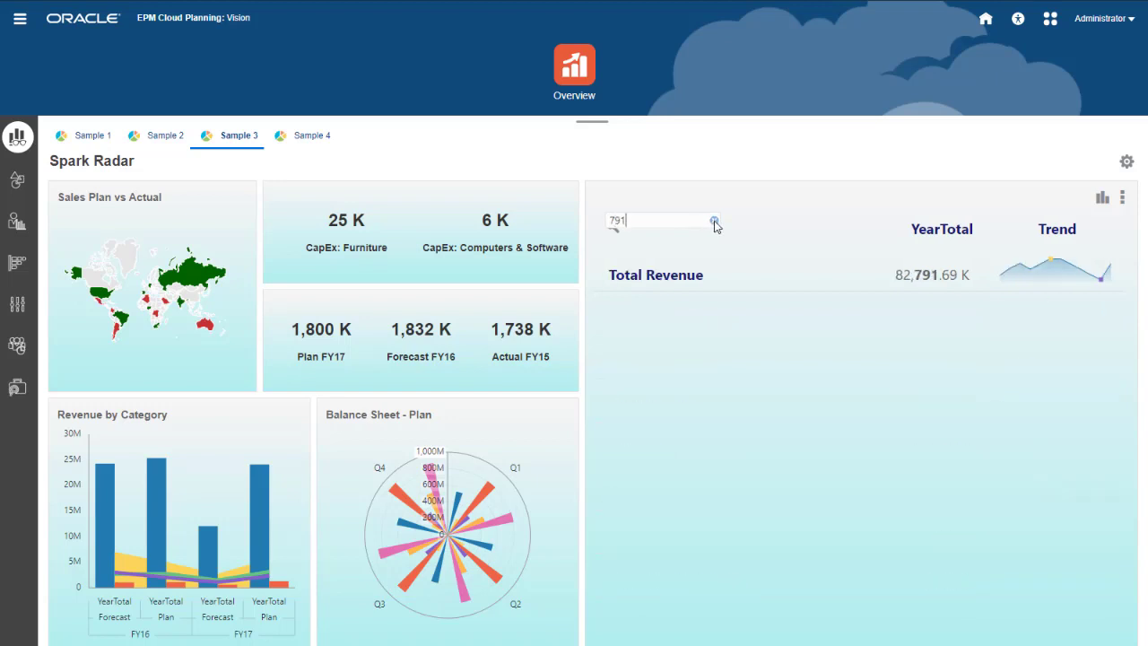
left_click(714, 221)
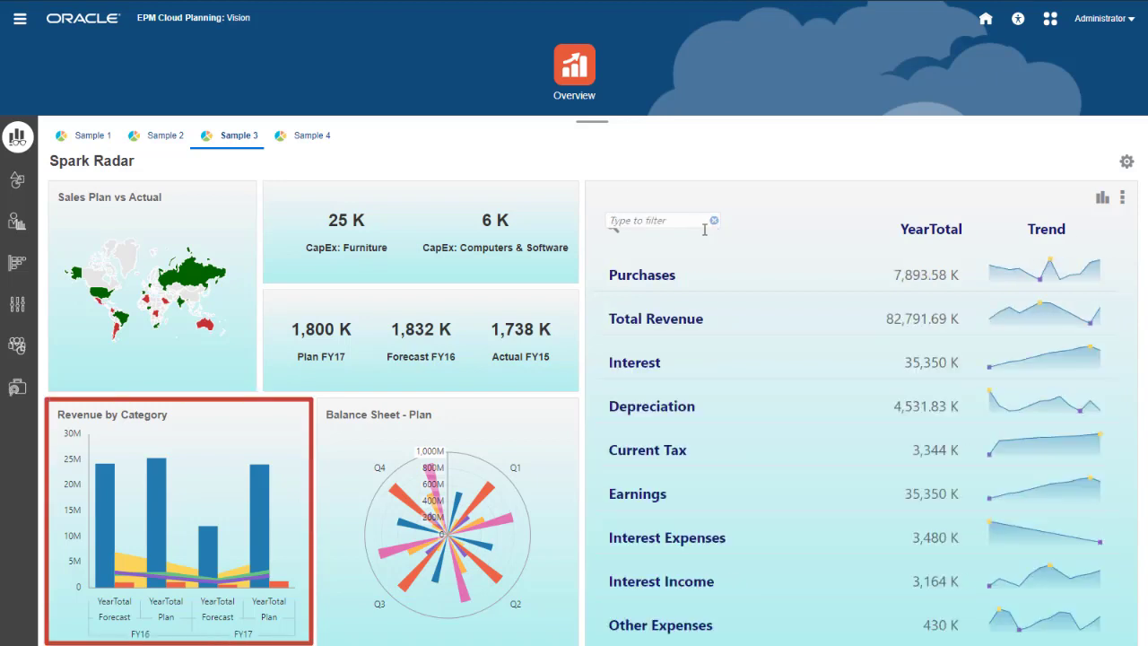
Examine the data points in the Revenue by Category combination chart
mouse_move(252, 547)
mouse_move(215, 567)
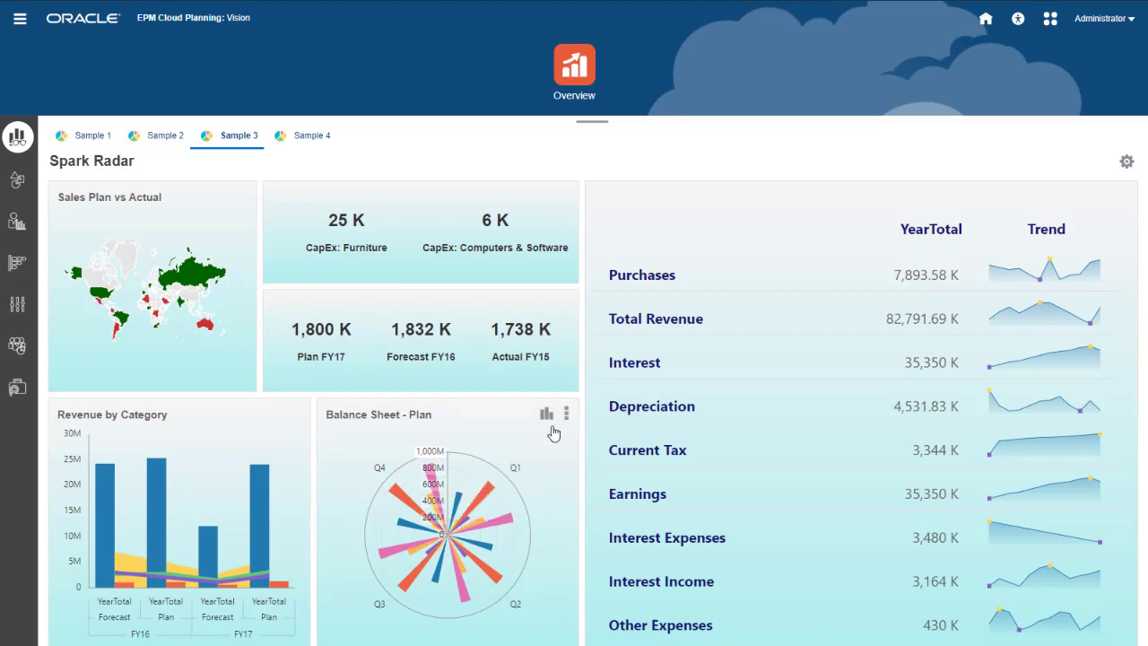
Change the Balance Sheet - Plan chart type to Column and switch it back to Radar
left_click(549, 419)
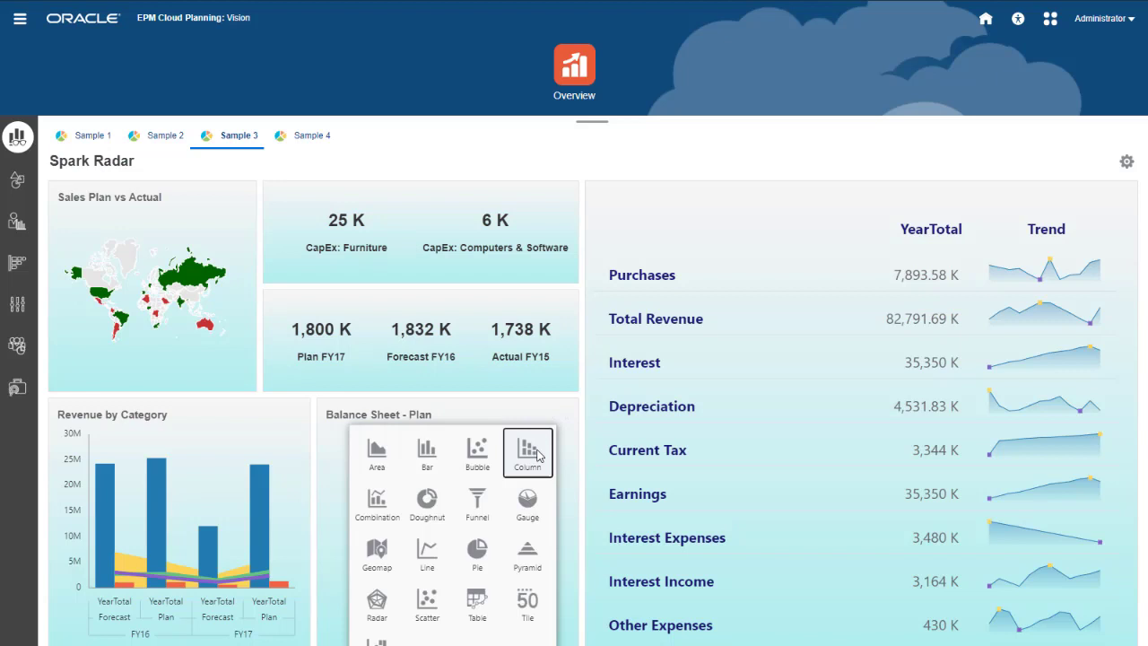
left_click(538, 453)
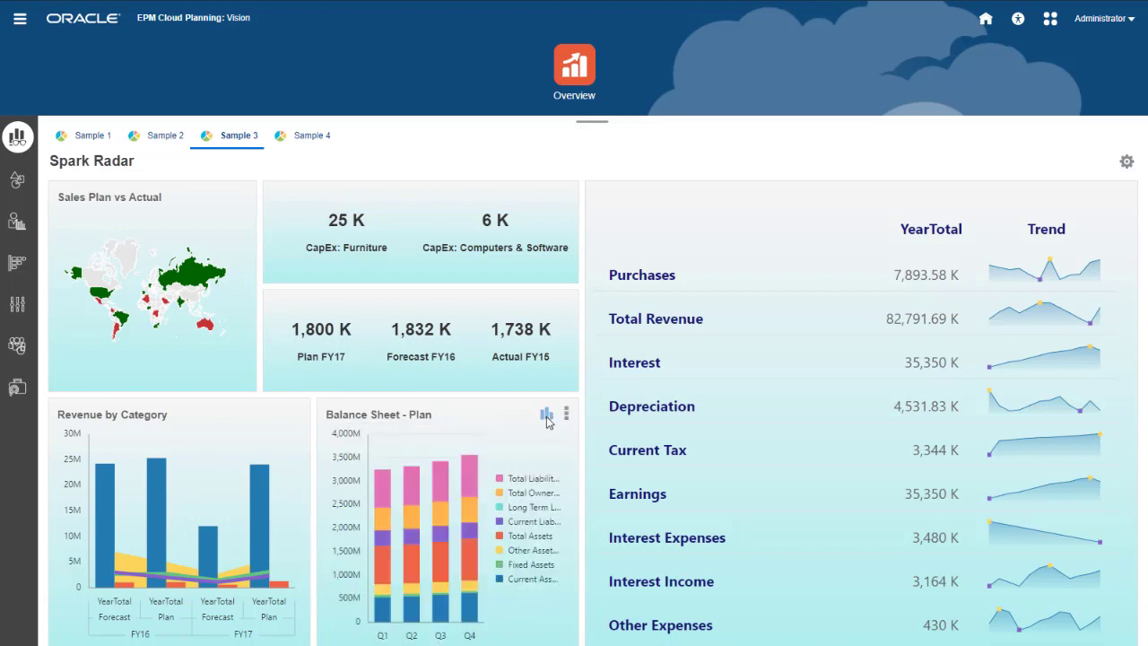
left_click(546, 413)
left_click(376, 602)
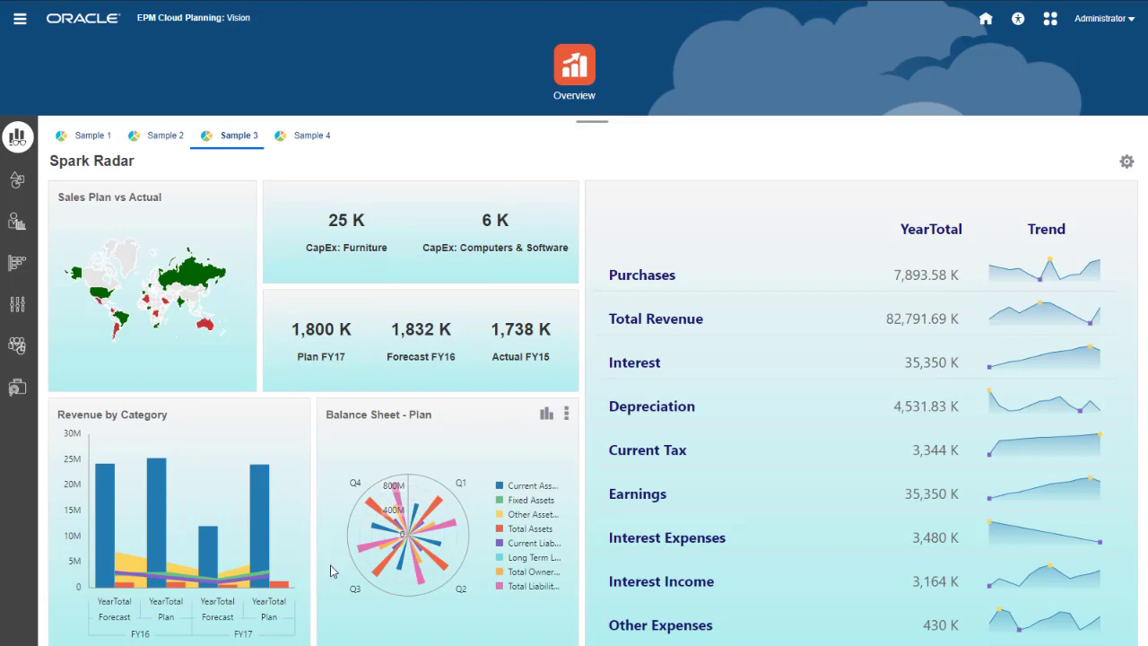
Open the interactive dashboards and expand FY16 Q3 and Current Assets in the Balance Sheet - Forecast form
left_click(17, 180)
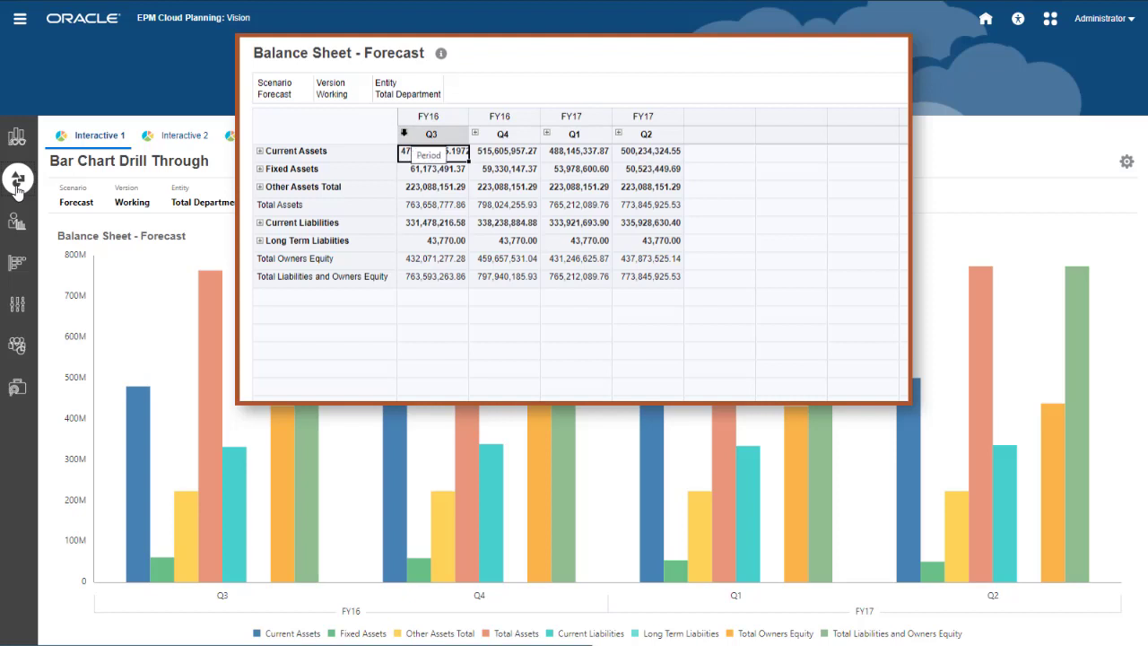
left_click(403, 133)
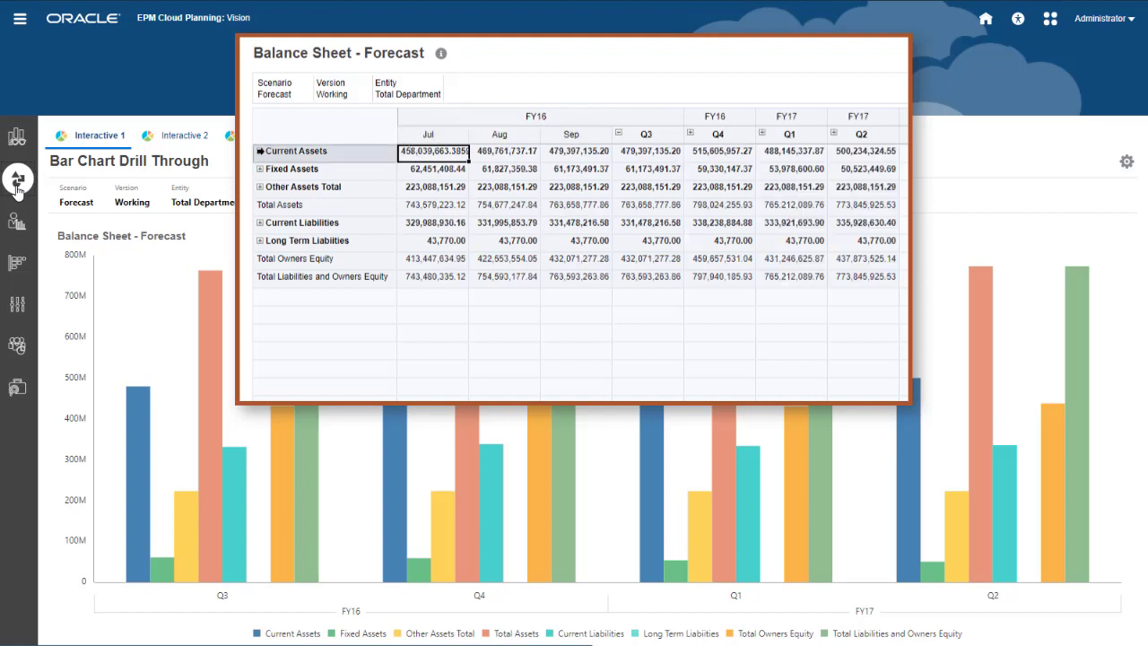
left_click(261, 151)
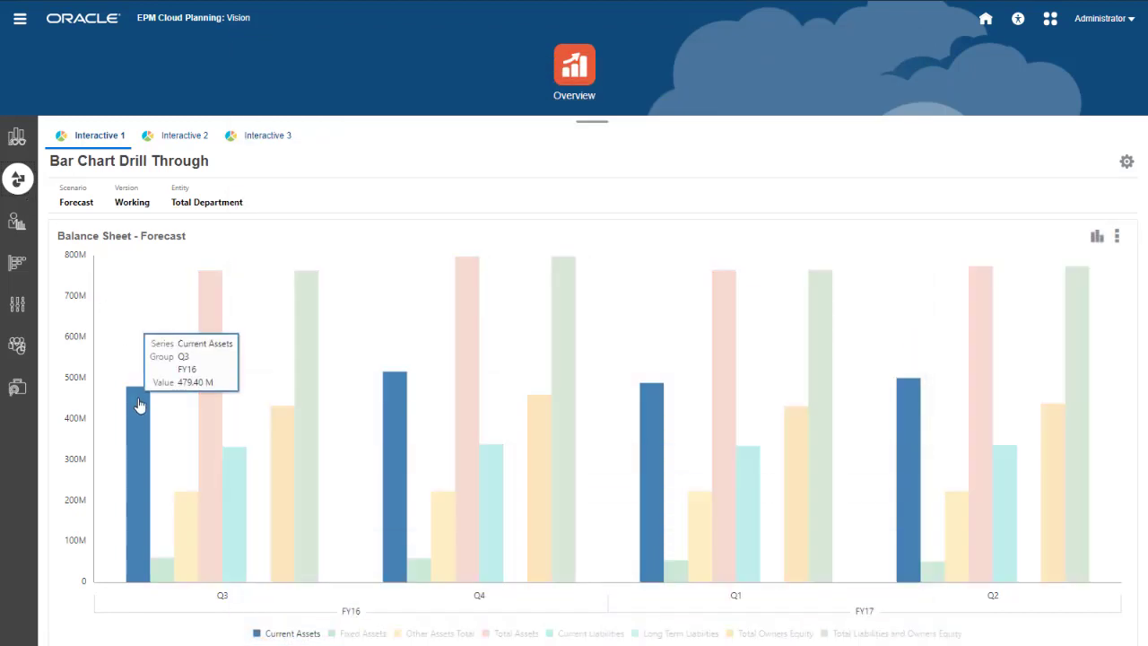
Drill the Balance Sheet - Forecast chart down into Current Assets and FY16 Q3, and drill back up both levels
left_click(139, 406)
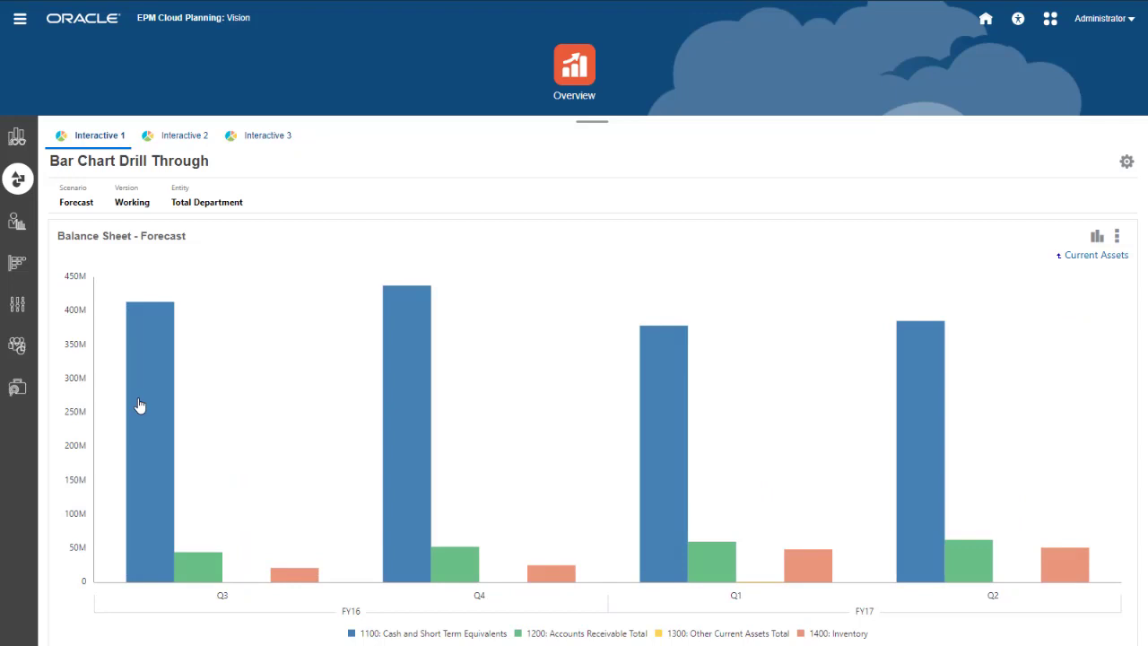
left_click(222, 597)
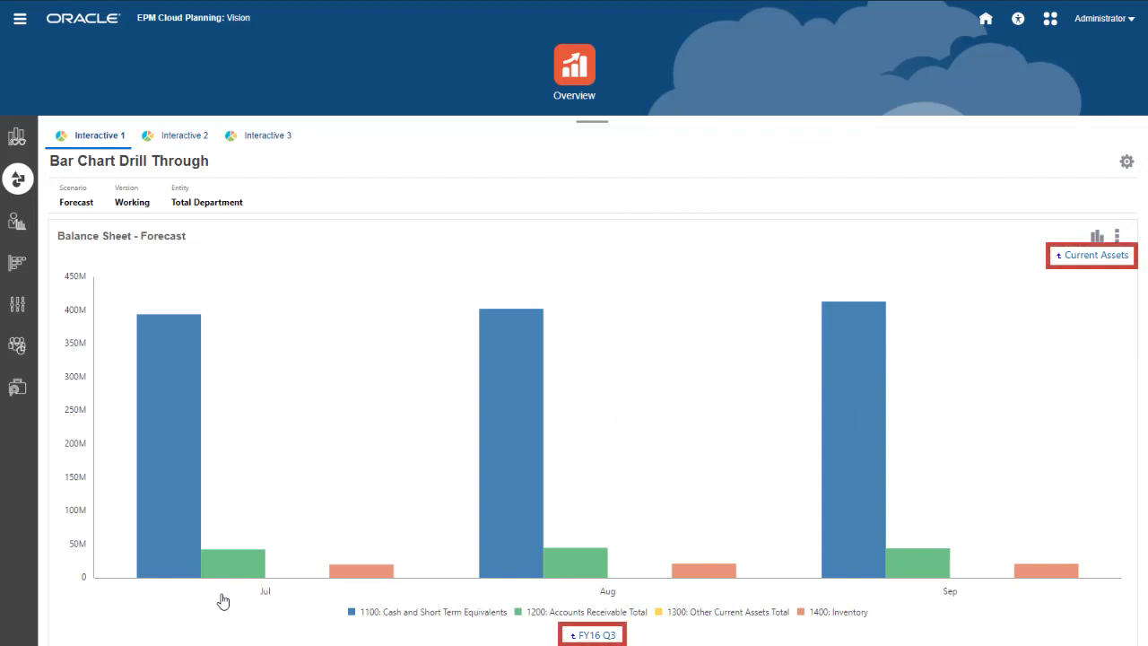
left_click(594, 635)
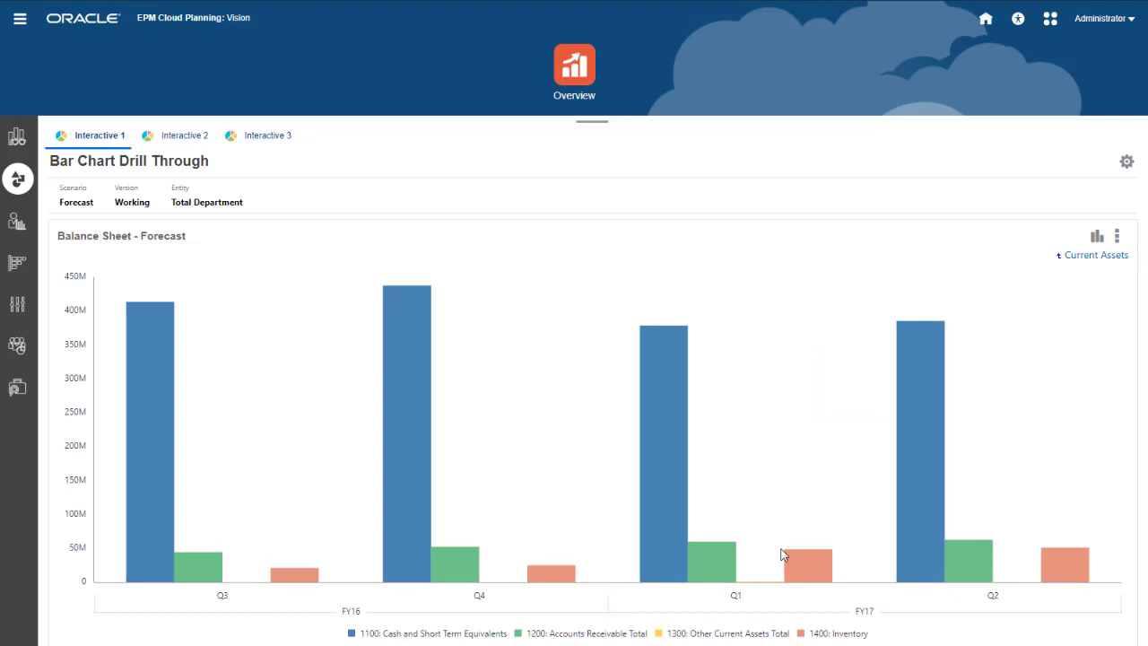
left_click(1085, 256)
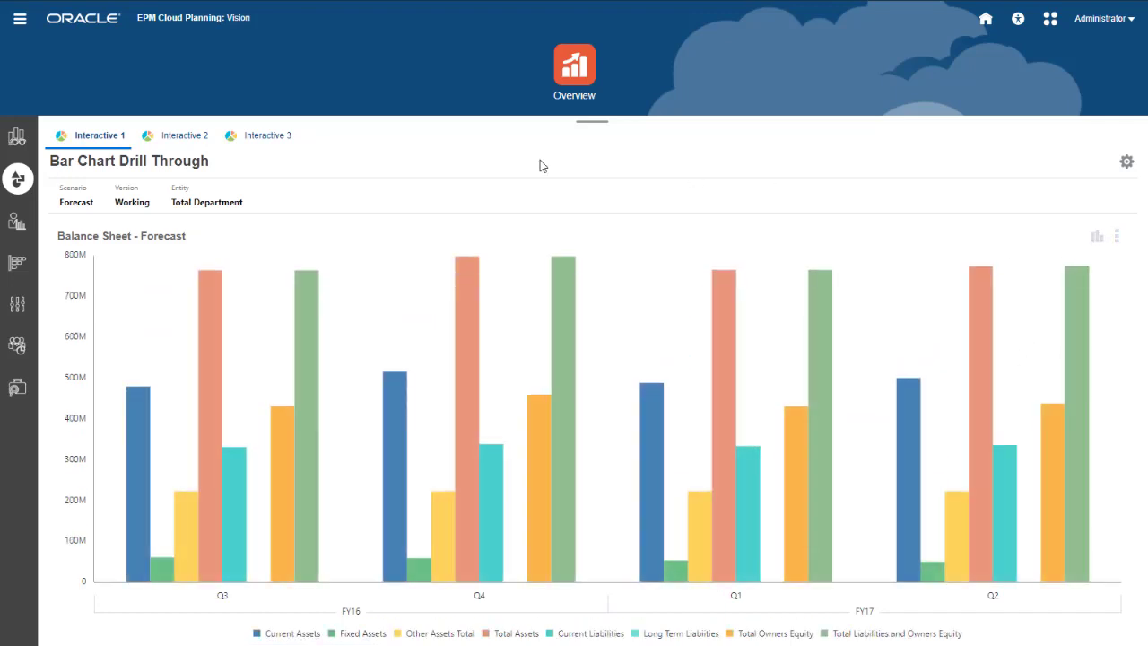
On the Interactive 2 dashboard, set the global Year to FY16 and the Activity Ratios chart's period to Q3
left_click(192, 135)
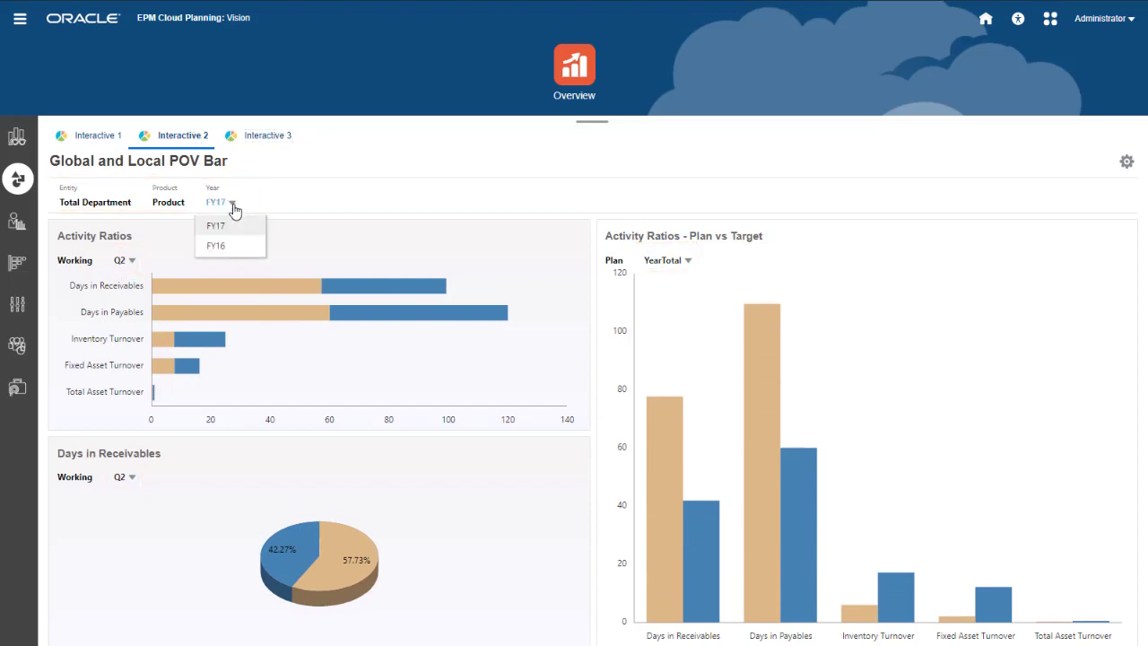
left_click(235, 245)
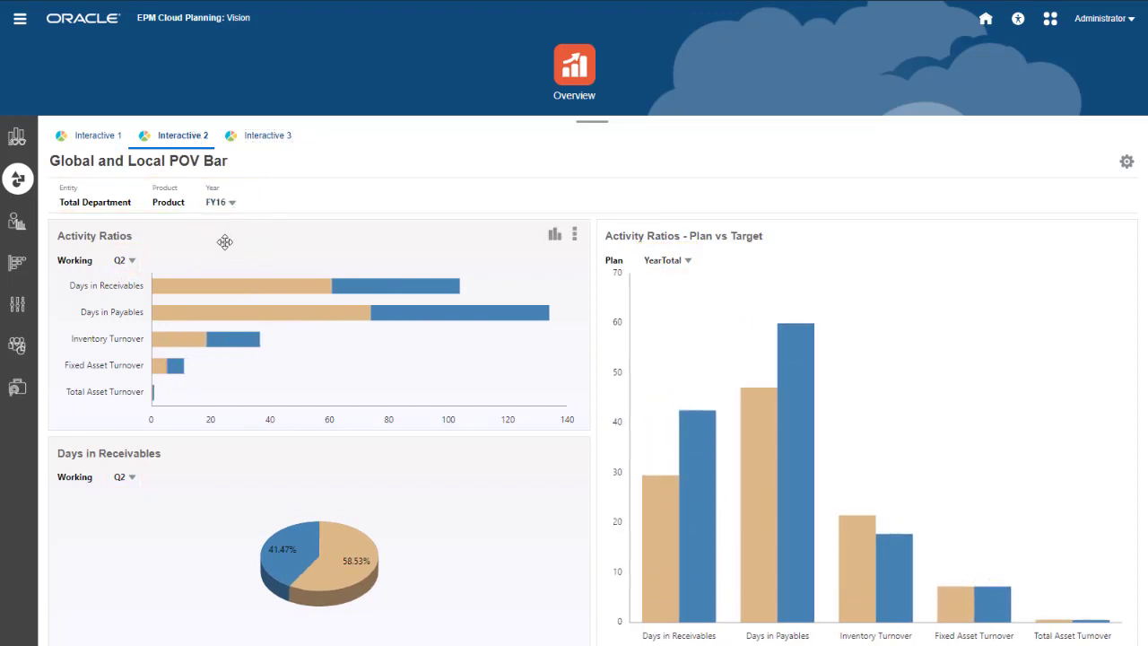
left_click(127, 260)
left_click(126, 342)
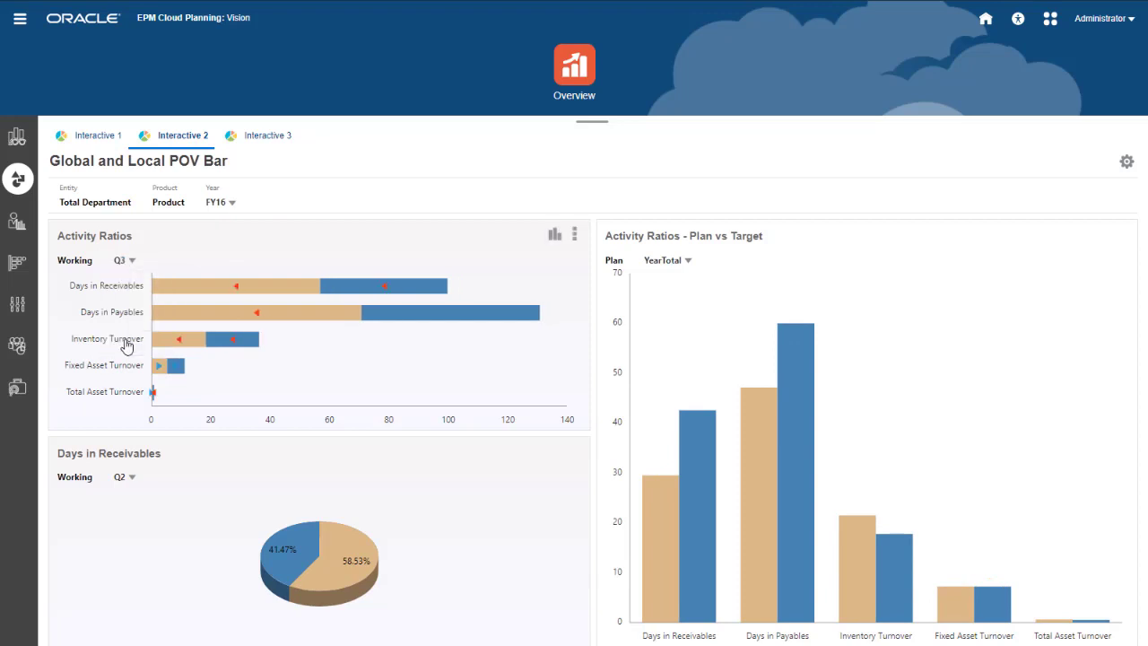
Turn off automatic applying of POV bar changes, set the global Year to FY17, and apply it
left_click(1122, 163)
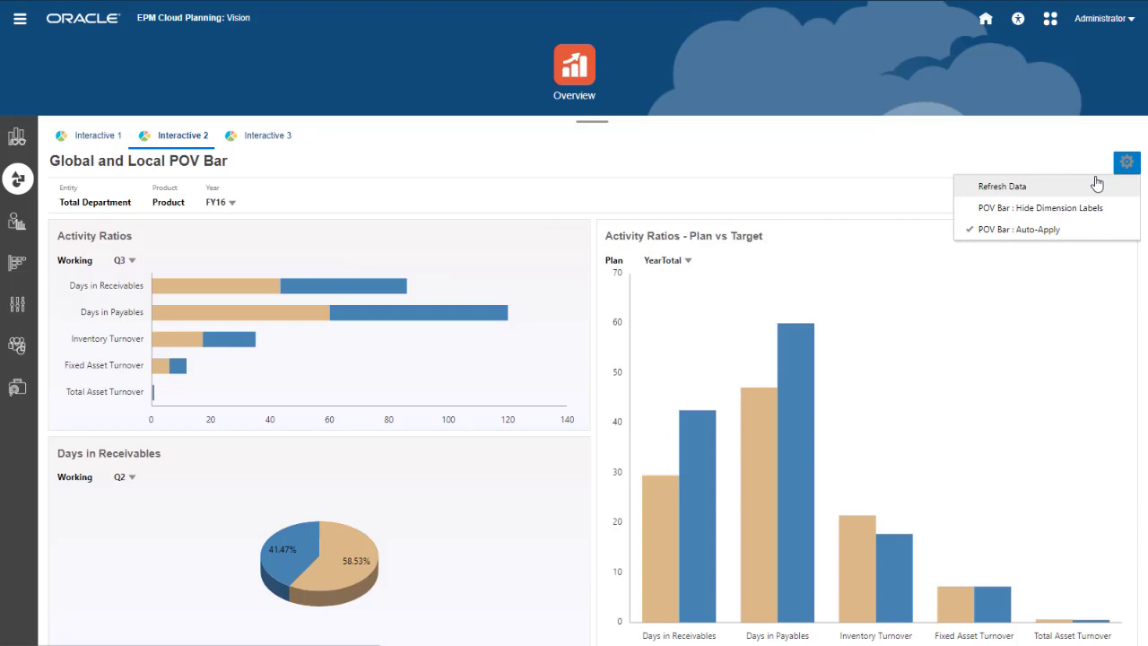
left_click(971, 232)
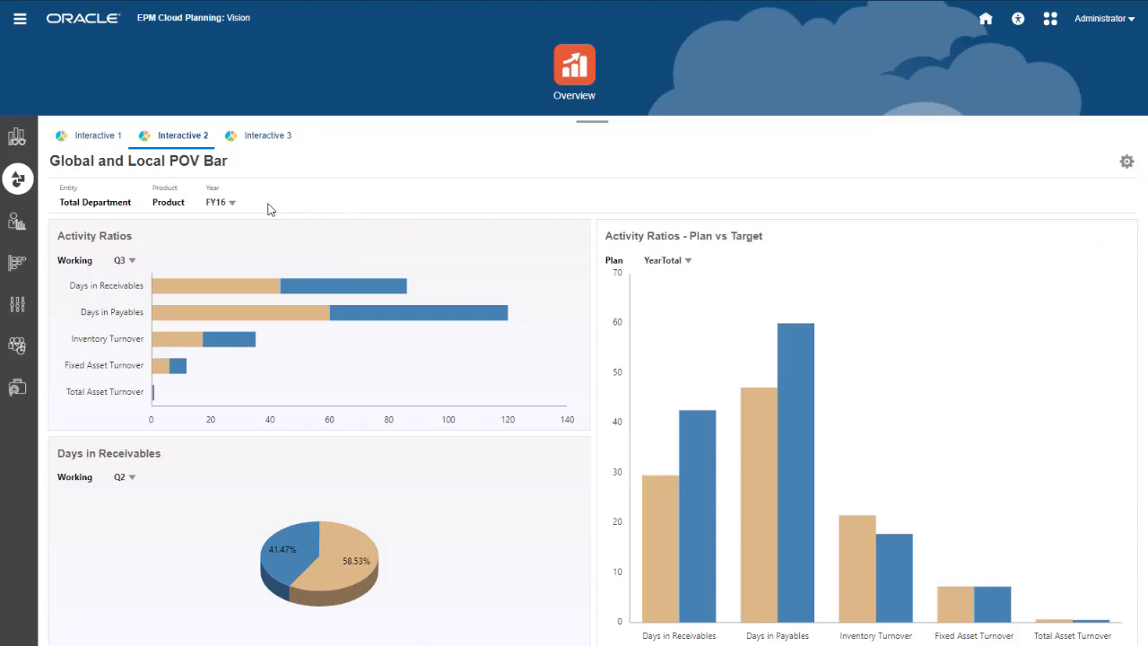
left_click(235, 205)
left_click(231, 244)
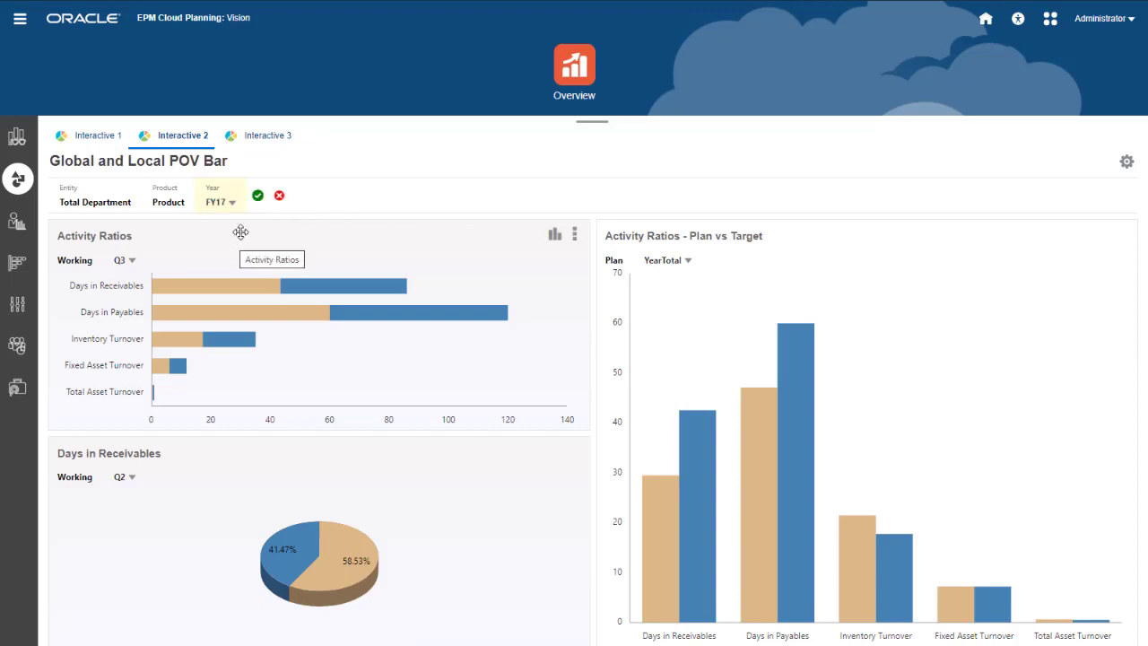
left_click(258, 196)
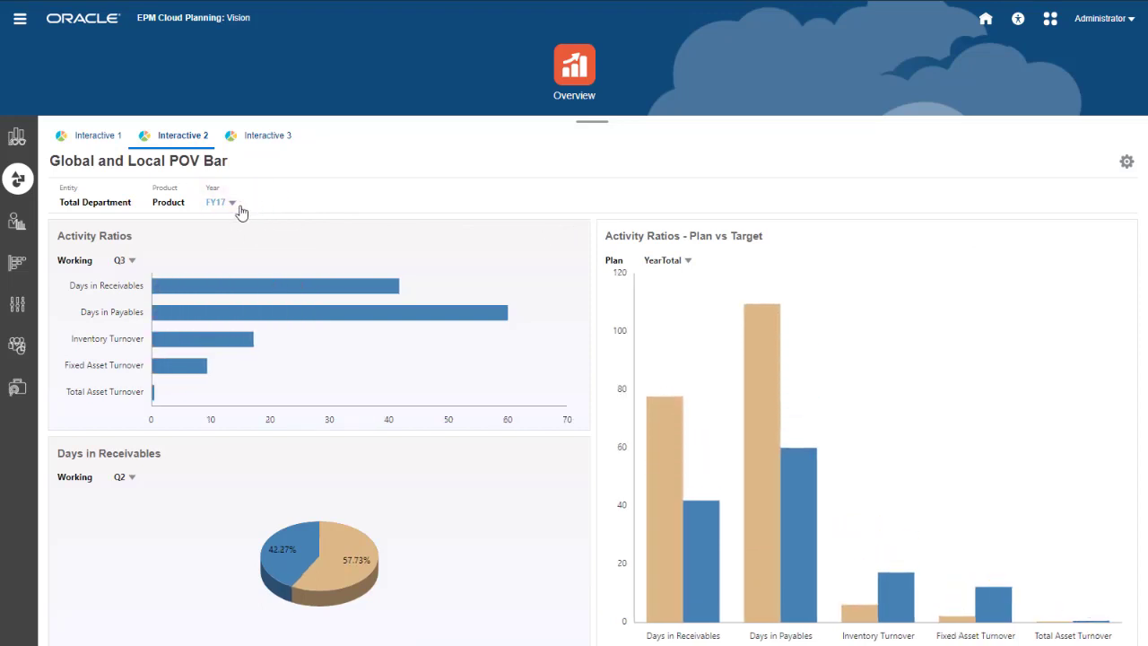
Set the Activity Ratios chart's local period to Q2 and apply the selection
left_click(130, 260)
left_click(126, 325)
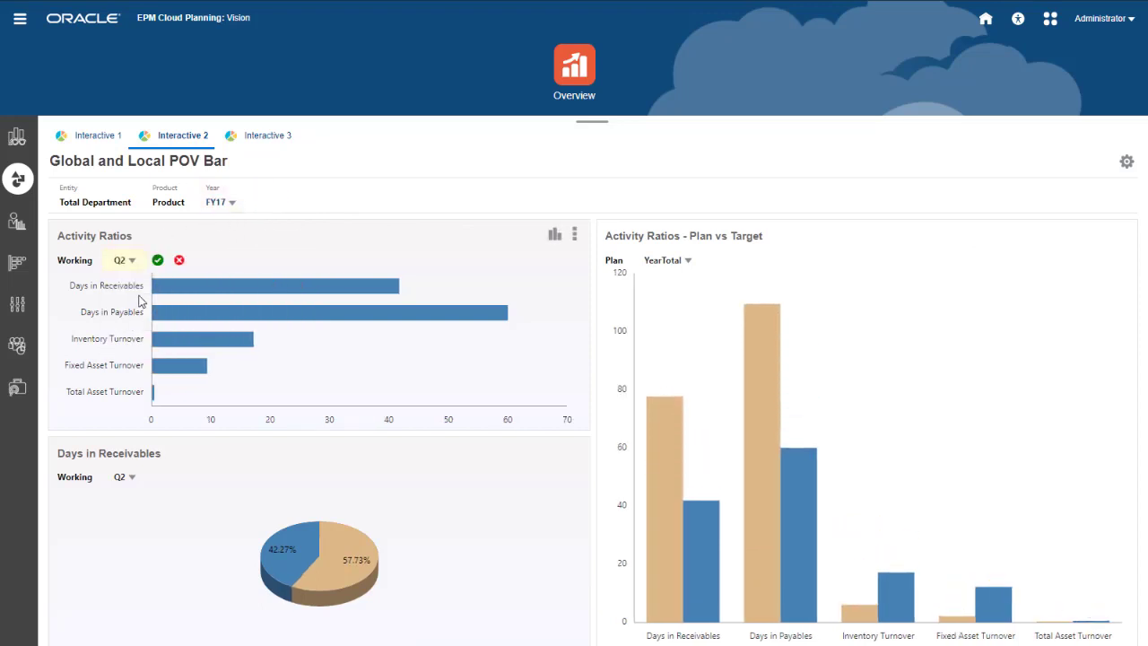
left_click(159, 260)
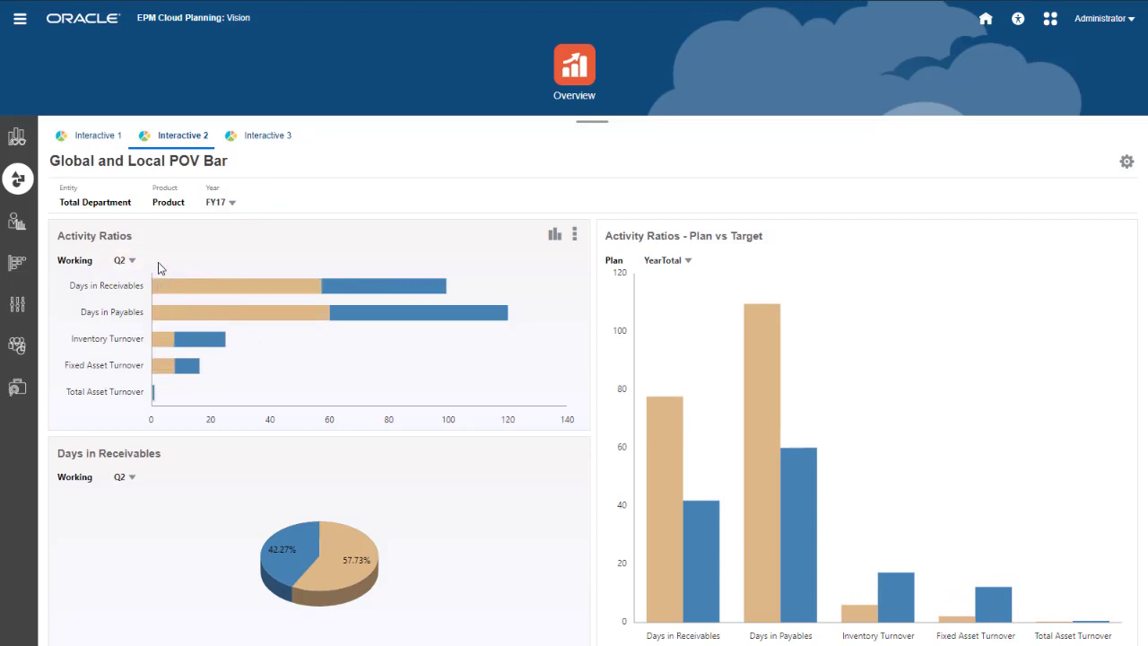
Examine the Waterfall 1, Waterfall 2 and Waterfall 3 sample dashboards
left_click(17, 222)
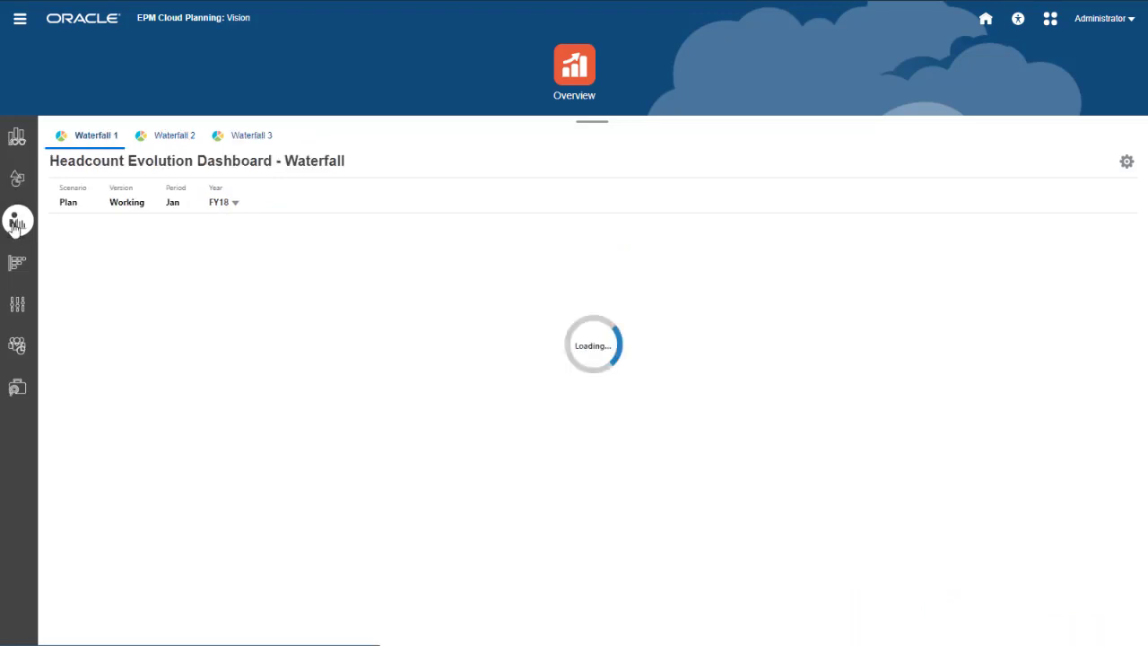
left_click(175, 139)
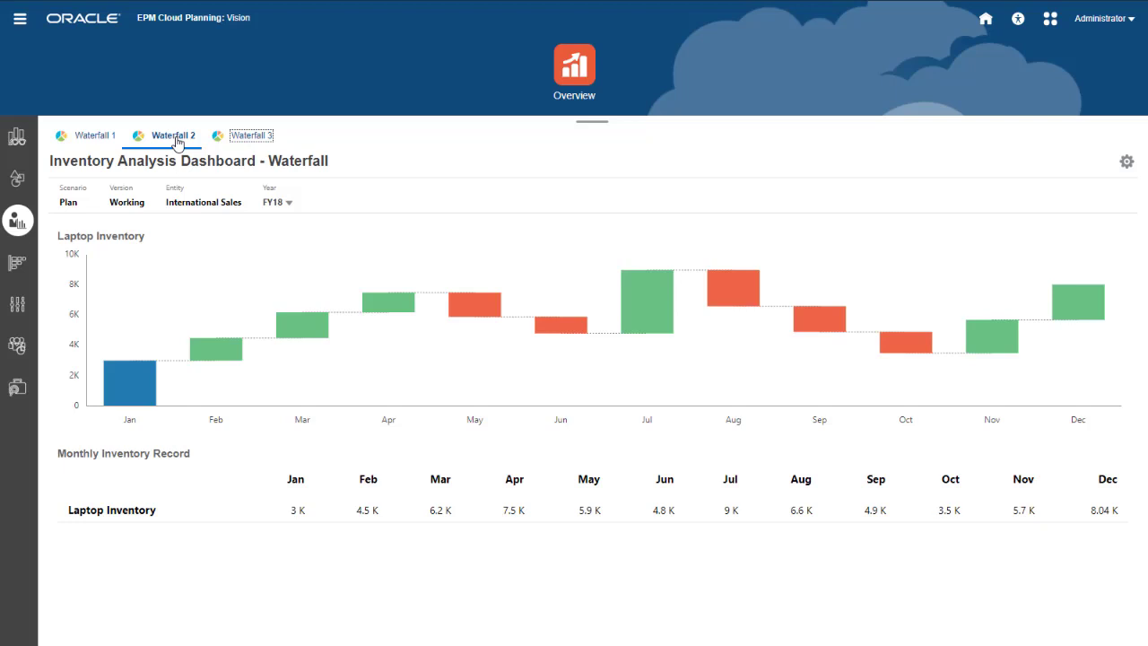
left_click(247, 137)
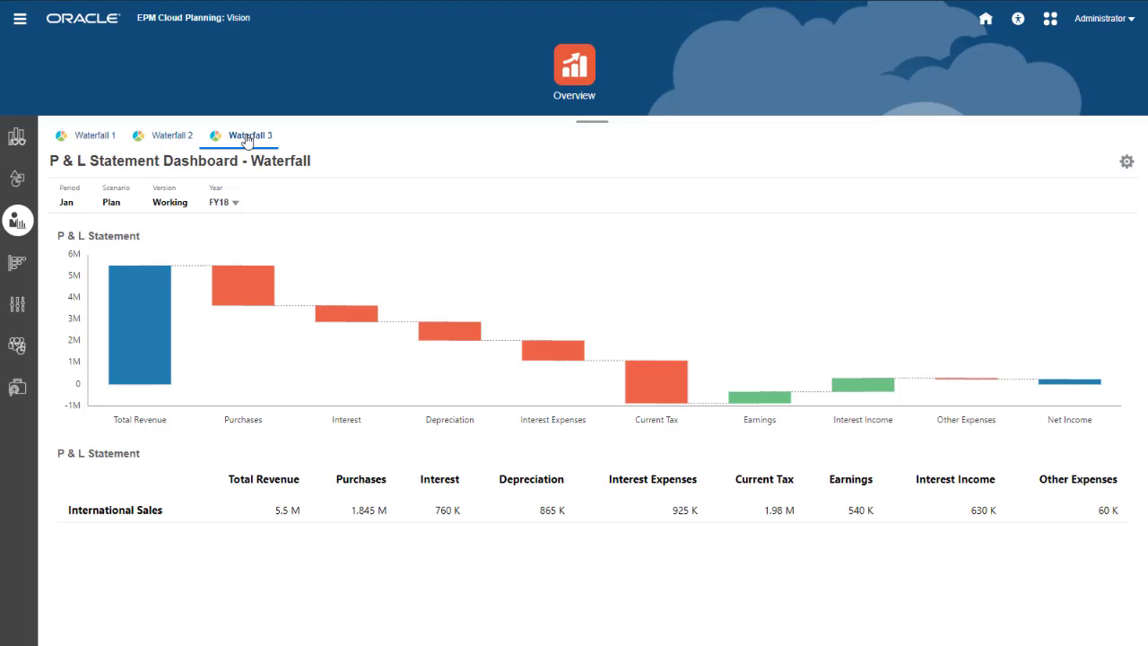
Return to the home page, open the Dashboards library, and expand the Preview Dashboards and Style Gallery folders
left_click(81, 29)
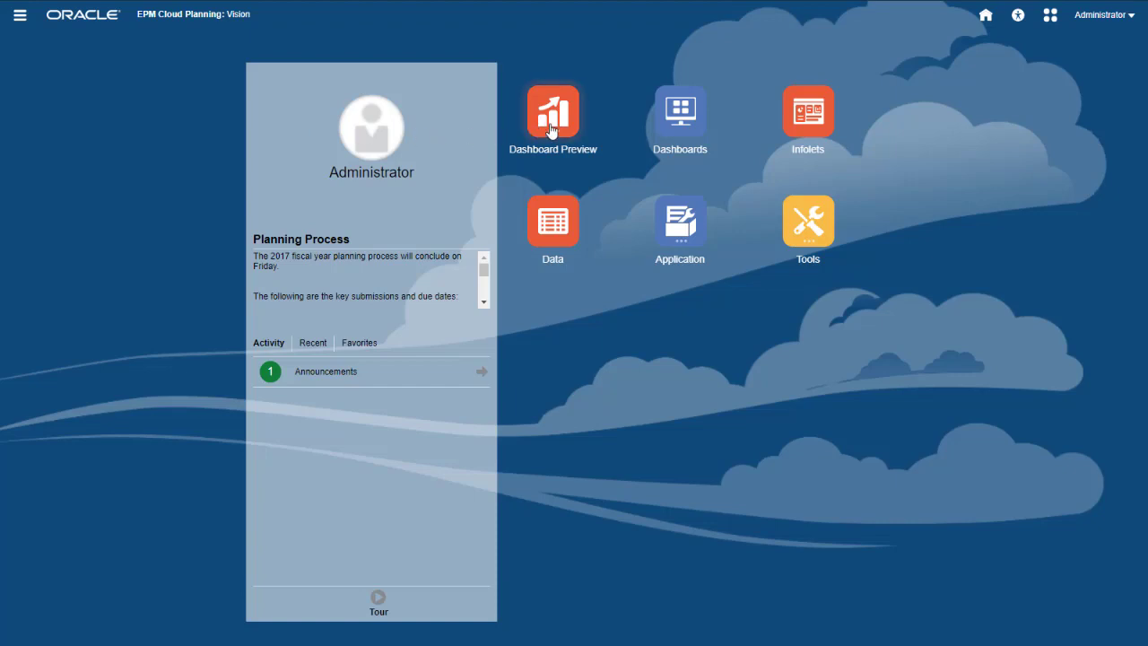
left_click(551, 130)
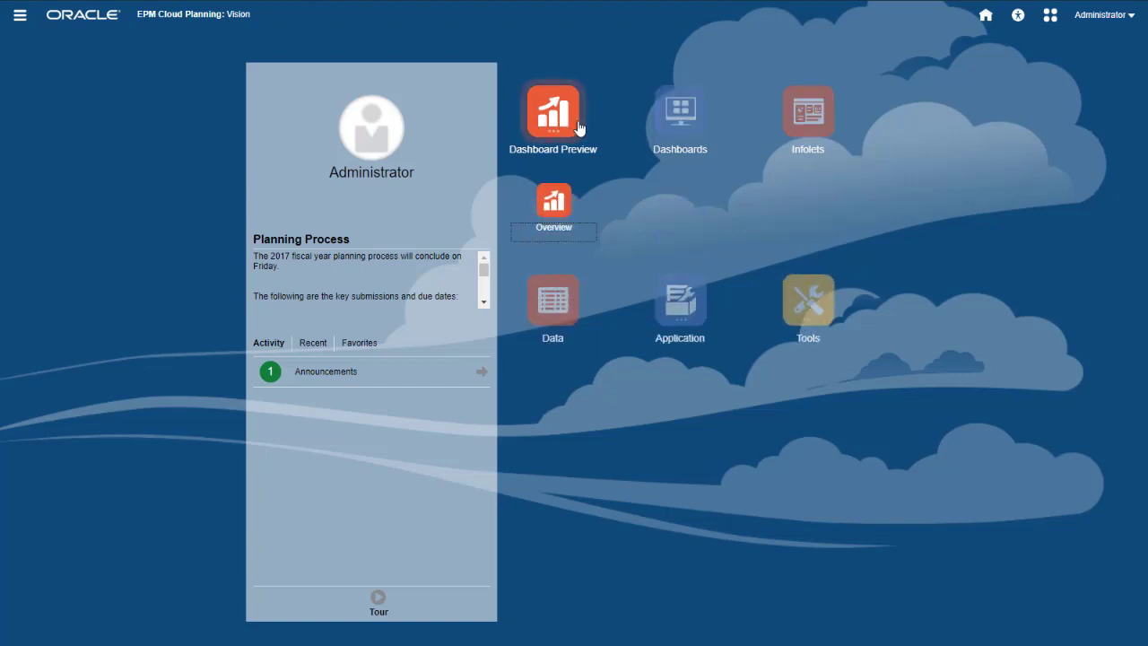
left_click(680, 121)
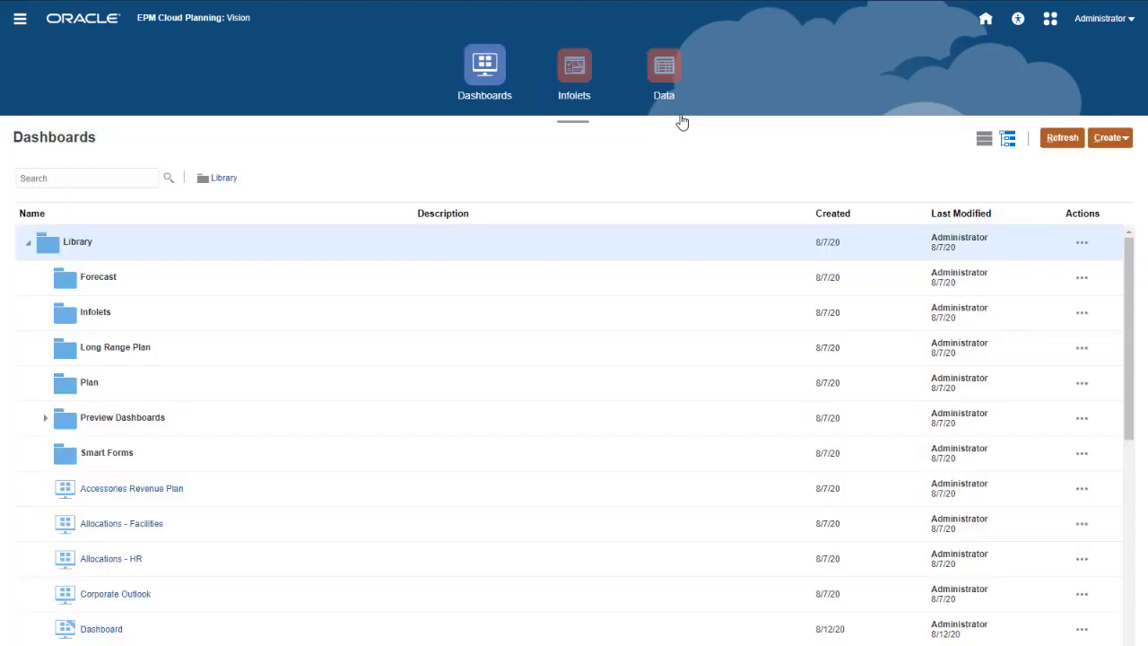
left_click(45, 419)
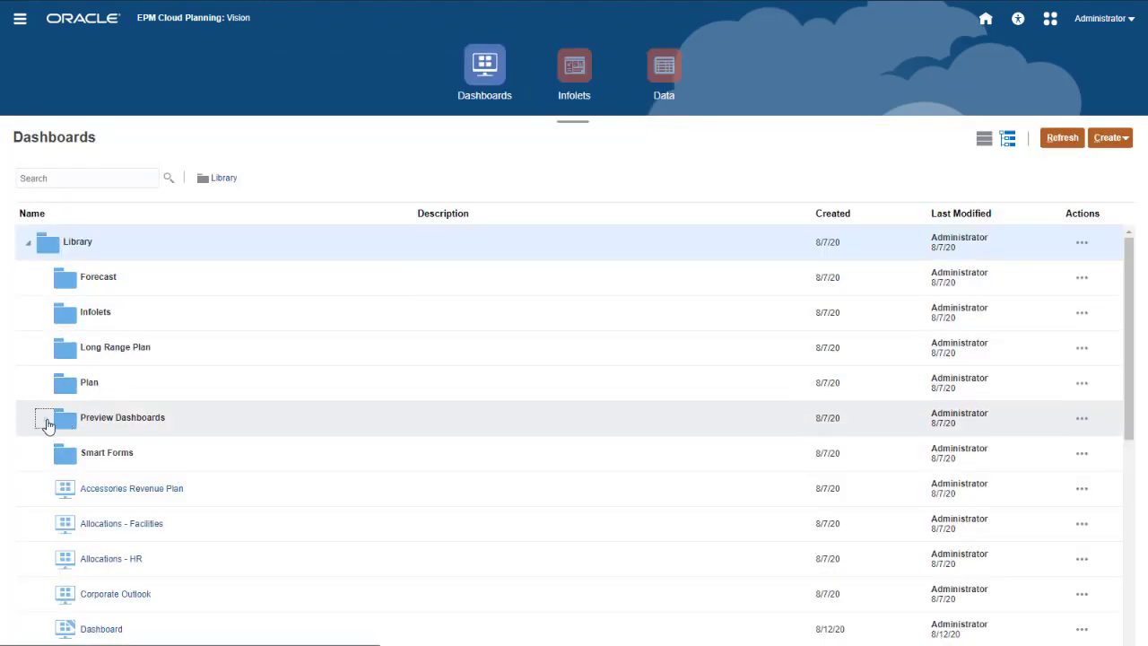
scroll(47, 426, "down", 3)
left_click(60, 343)
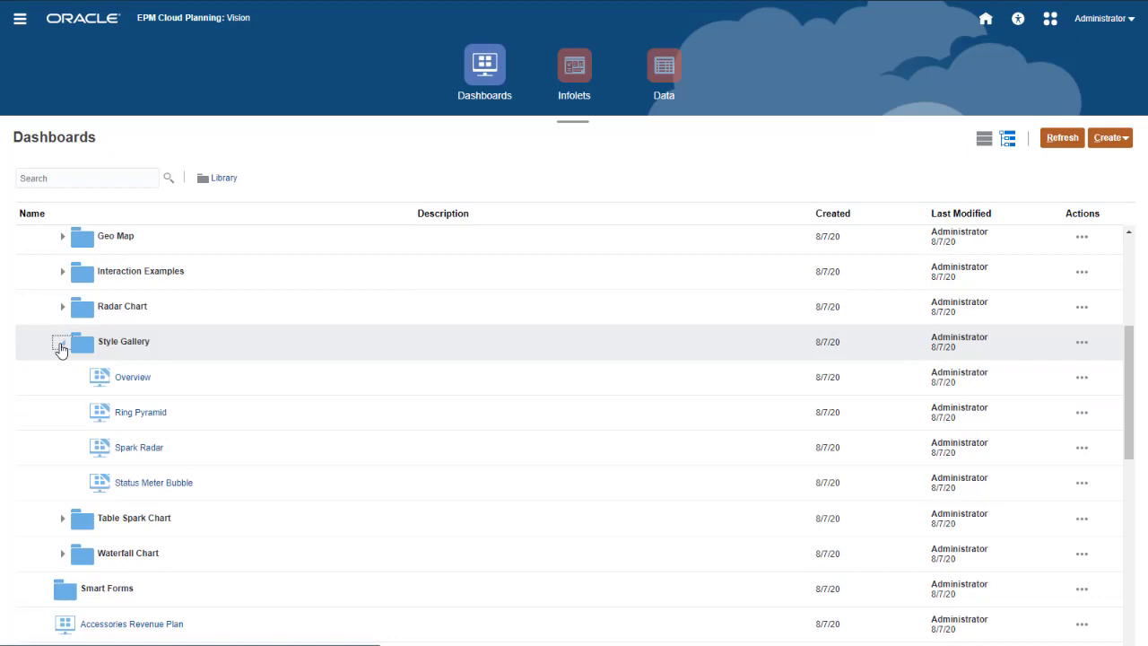
scroll(19, 396, "down", 1)
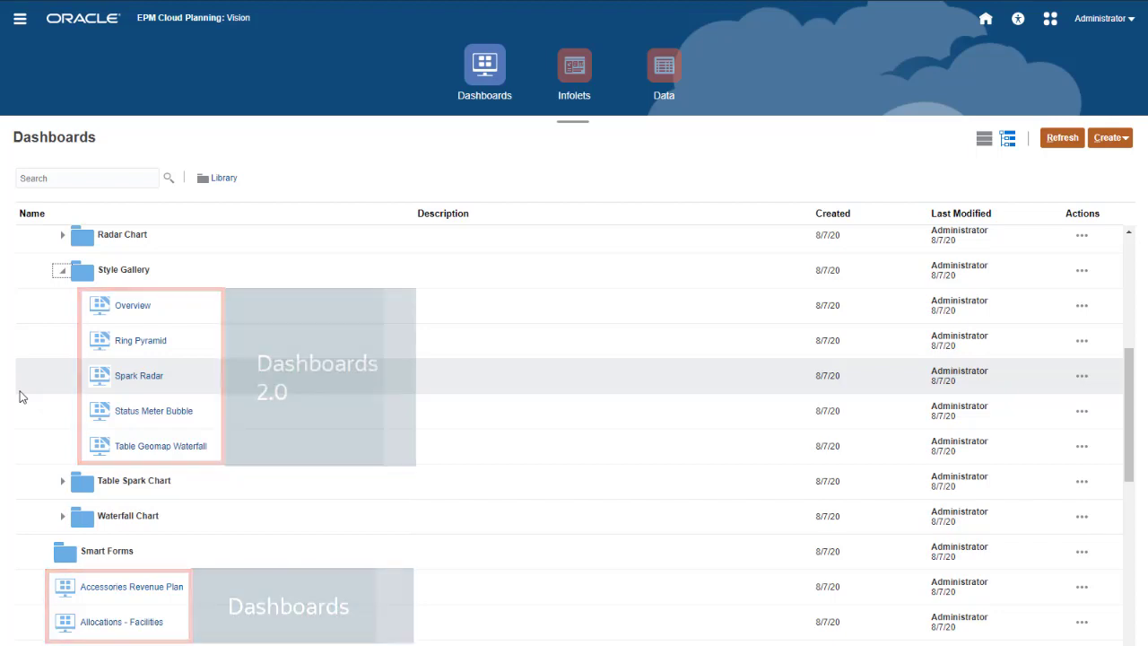
Open the Ring Pyramid dashboard from the Style Gallery folder and switch it to edit mode
left_click(133, 348)
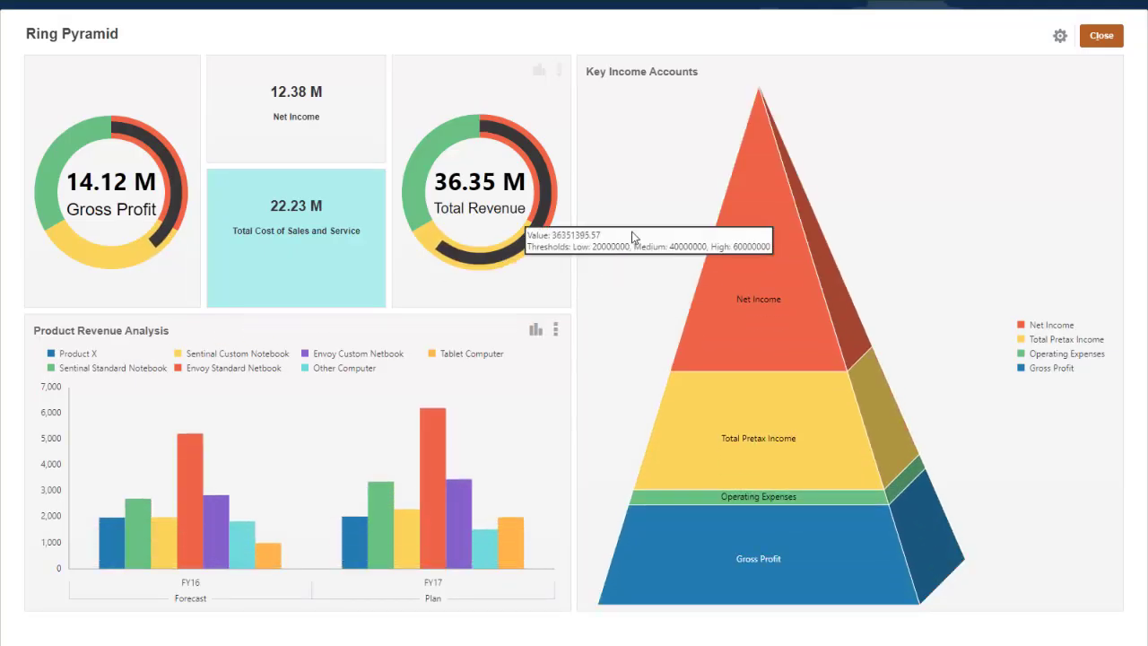
left_click(1058, 39)
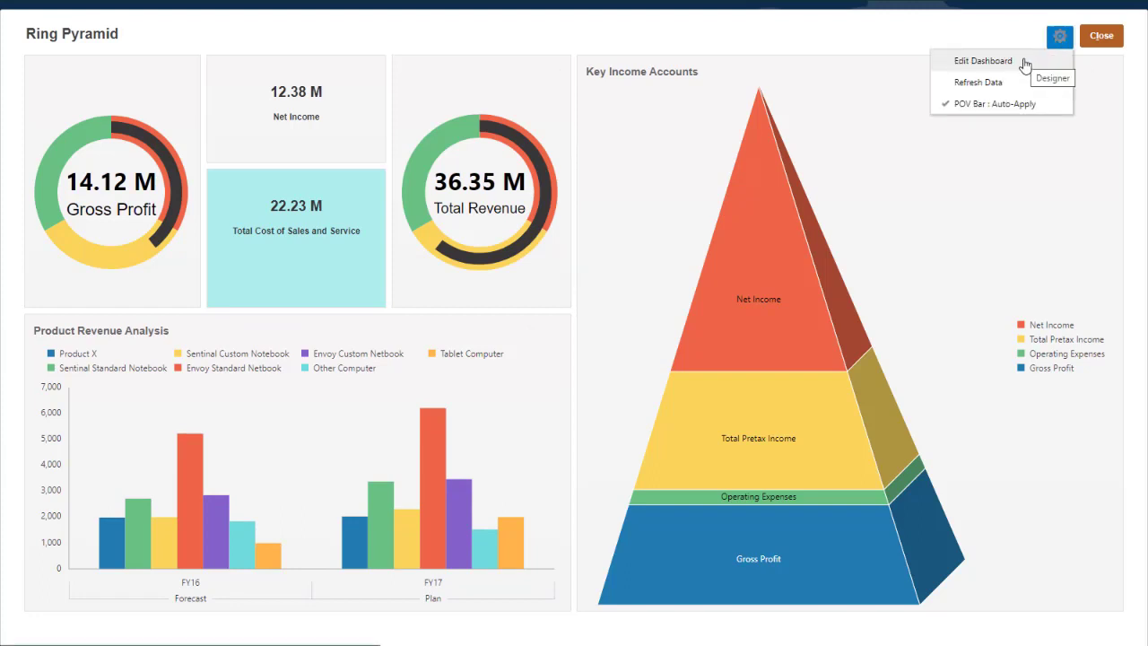
left_click(1025, 63)
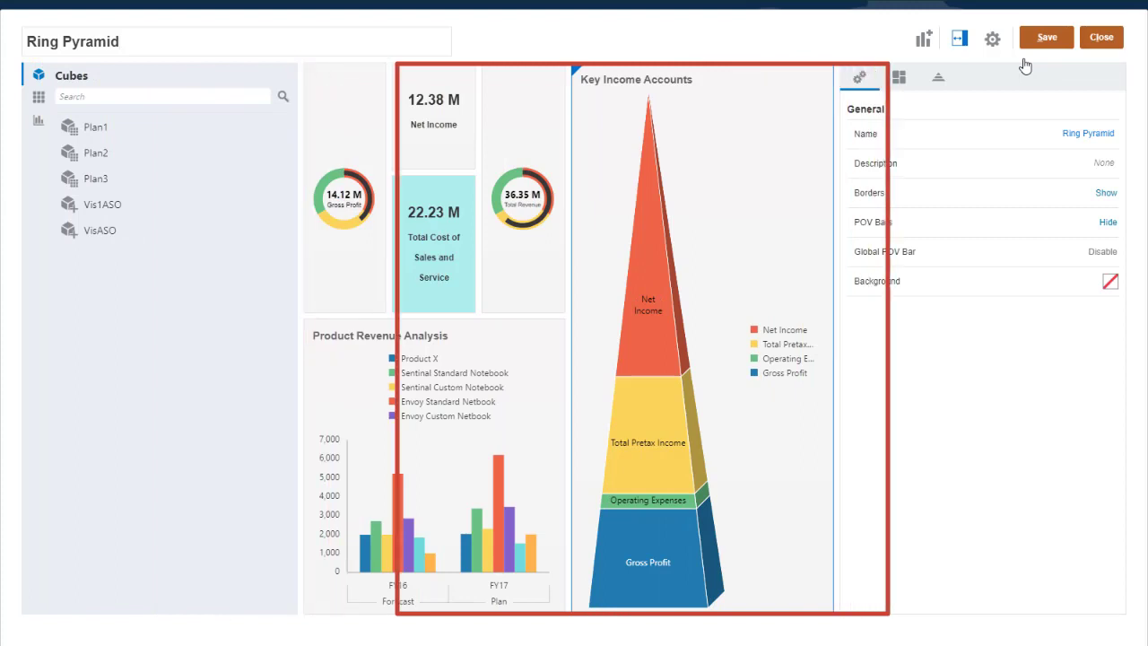
Examine the Key Income Accounts chart's layout and pyramid properties and the Total Revenue gauge's properties
left_click(906, 83)
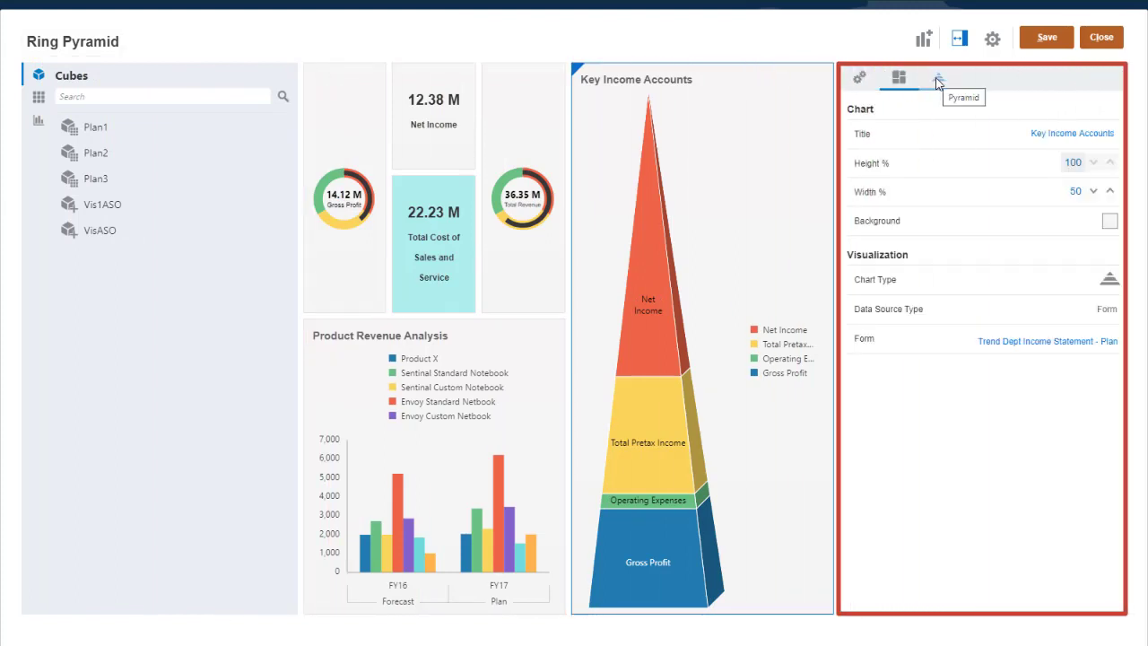
left_click(938, 81)
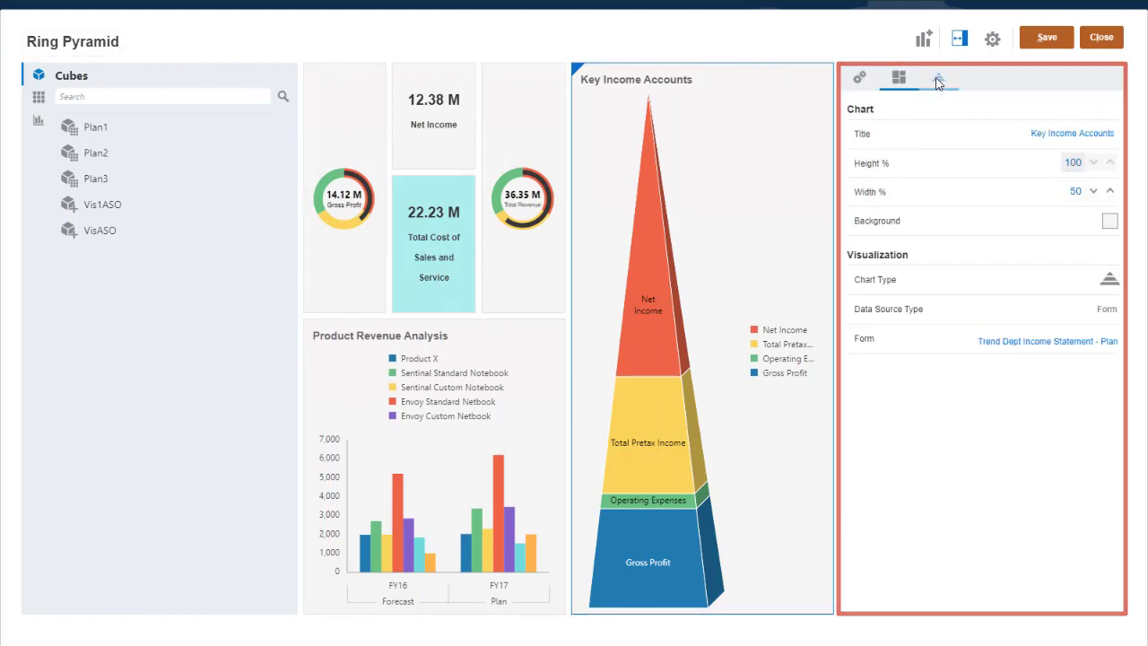
left_click(530, 145)
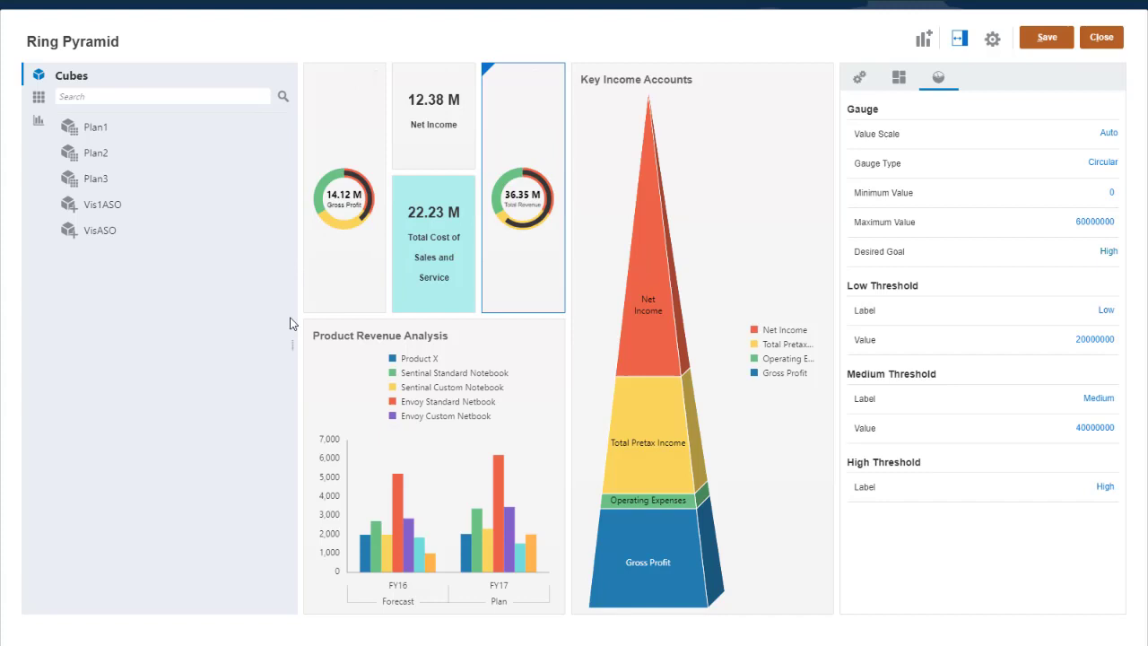
Collapse the object palette, hide the properties to enlarge the canvas, and run the Ring Pyramid dashboard
left_click(293, 351)
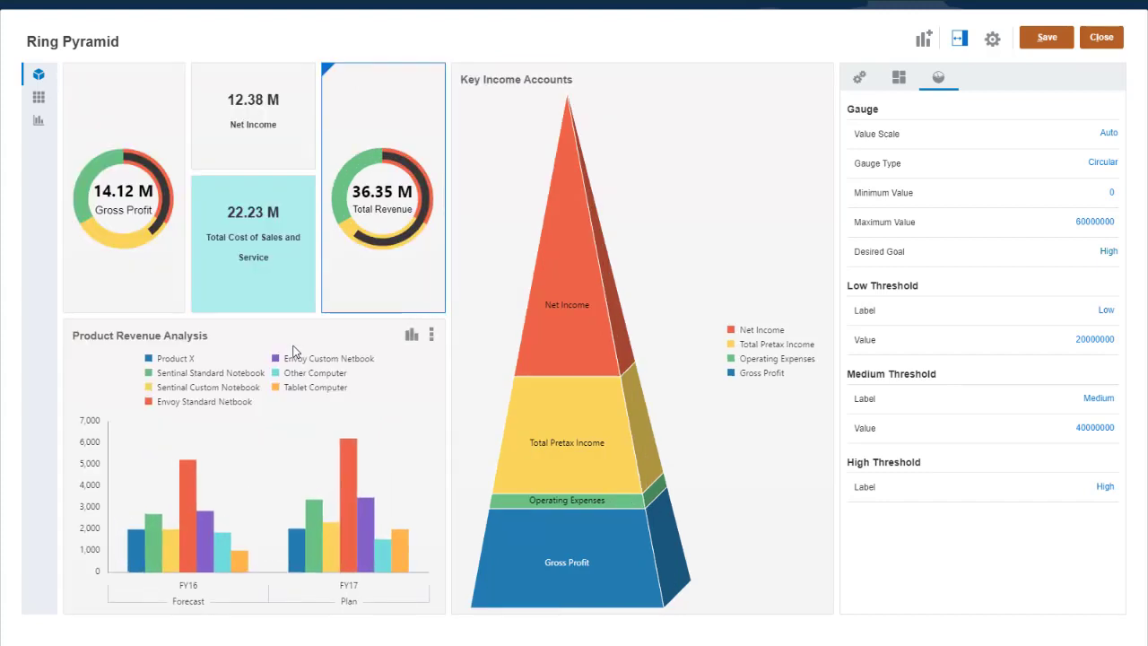
left_click(960, 38)
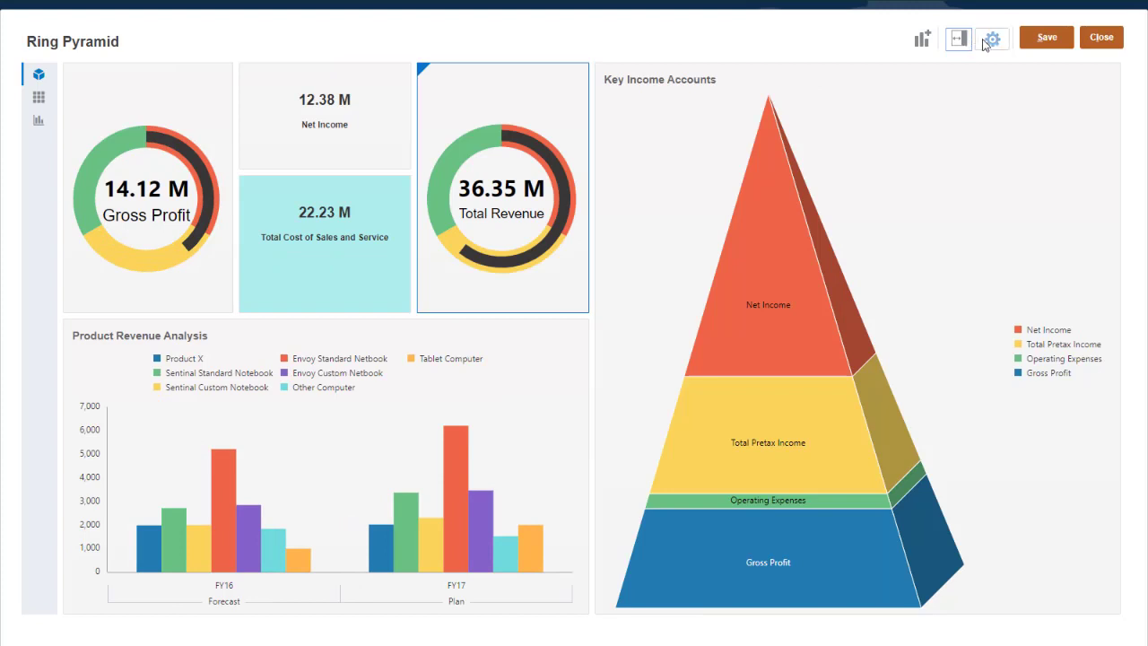
left_click(991, 41)
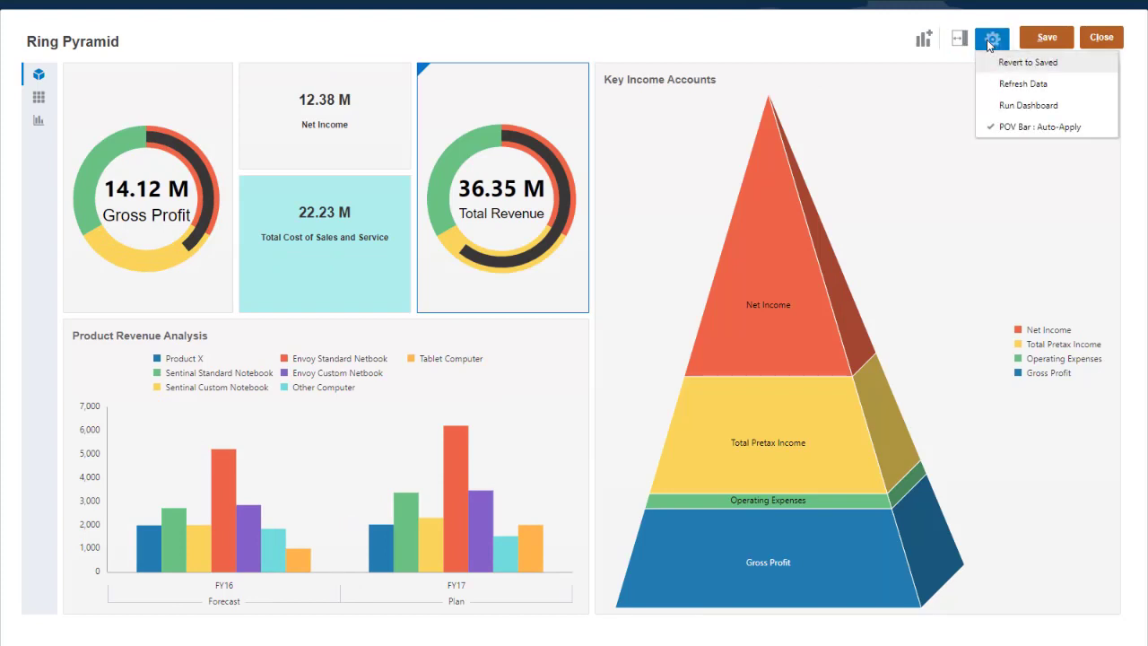
left_click(997, 109)
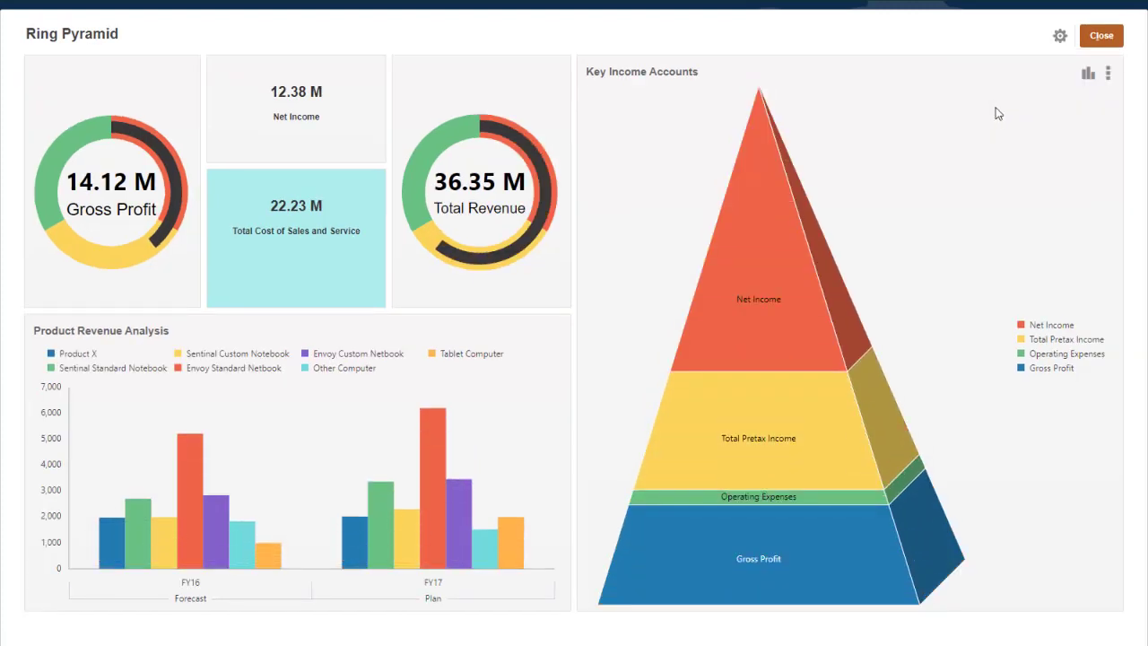
Close the Ring Pyramid dashboard without saving and create a new Dashboard 2.0
left_click(1099, 41)
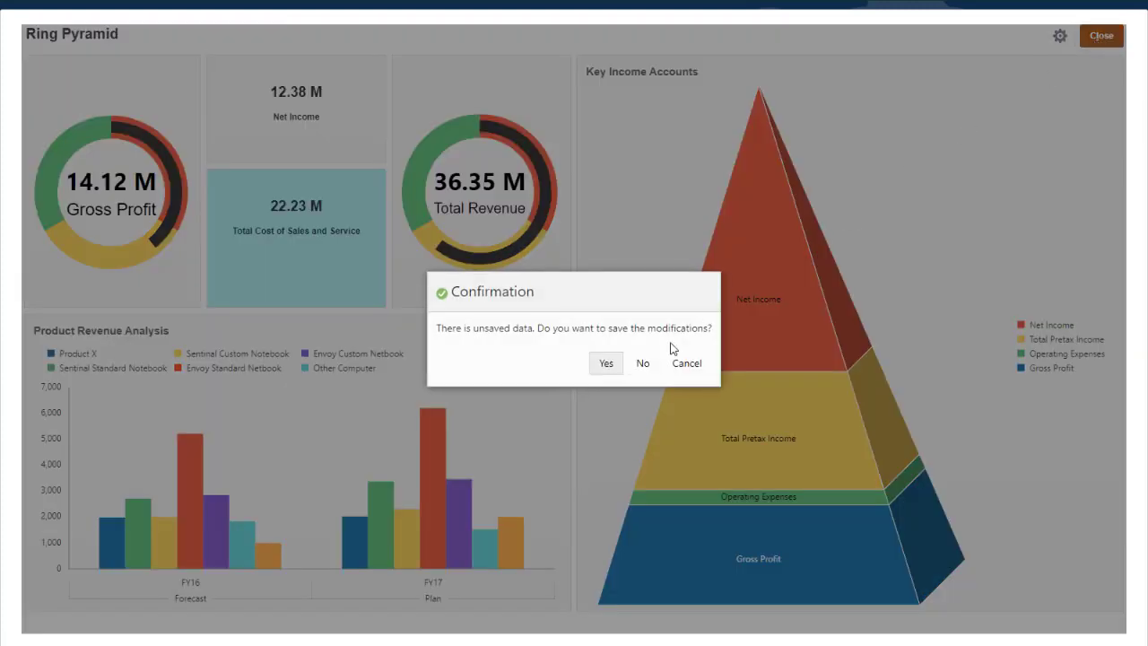
left_click(643, 363)
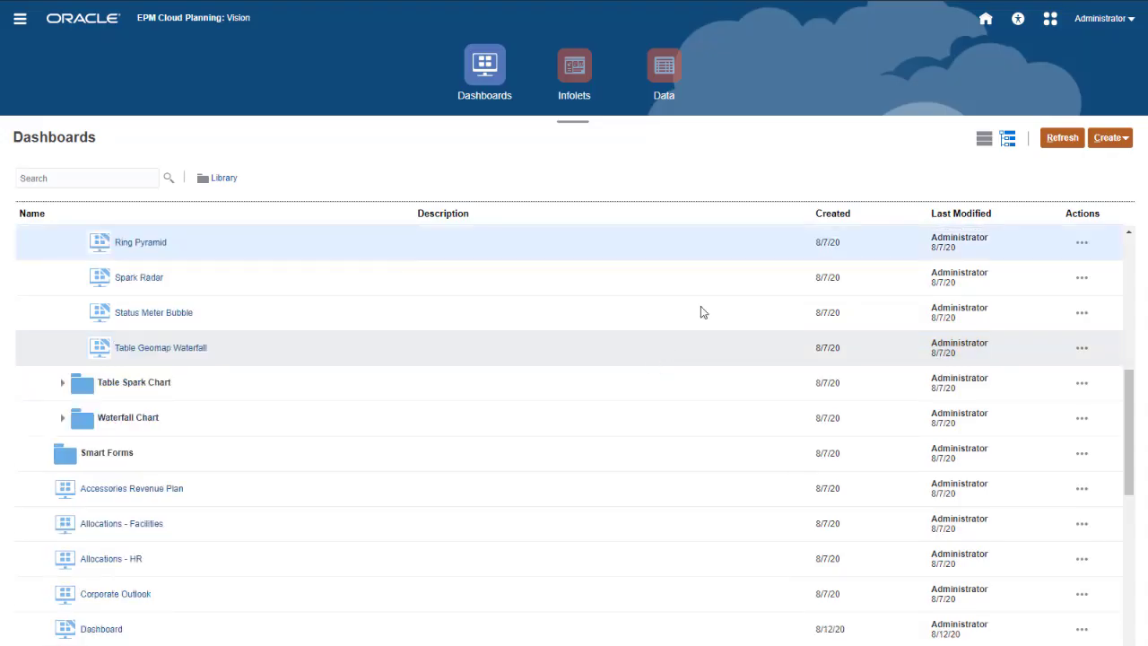
left_click(1123, 143)
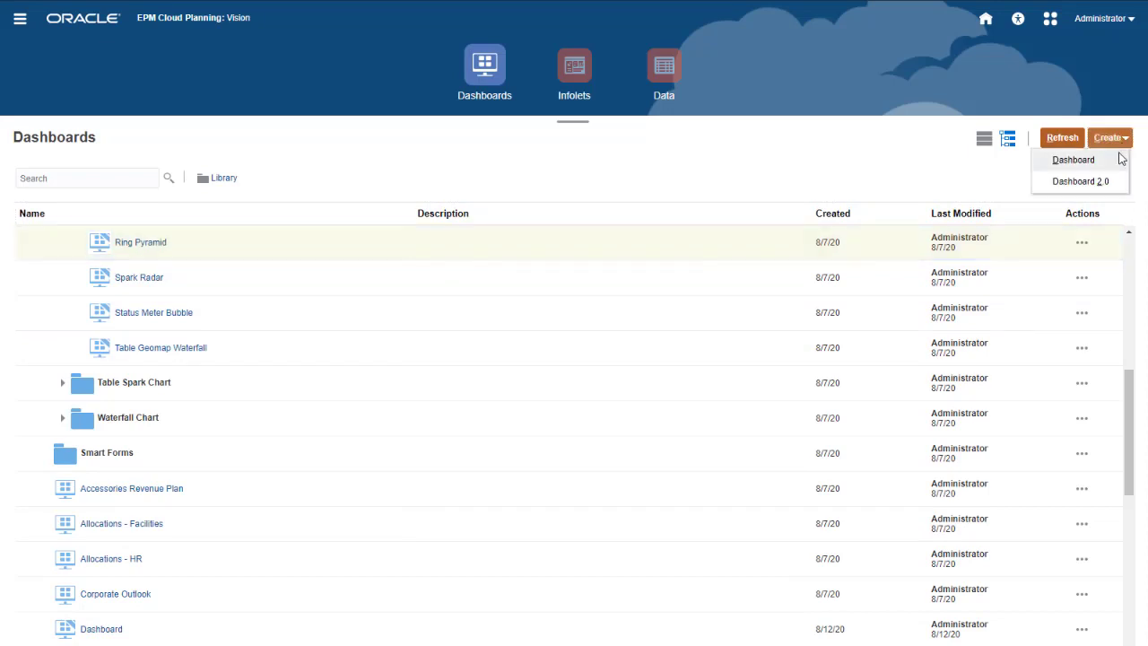
left_click(1080, 181)
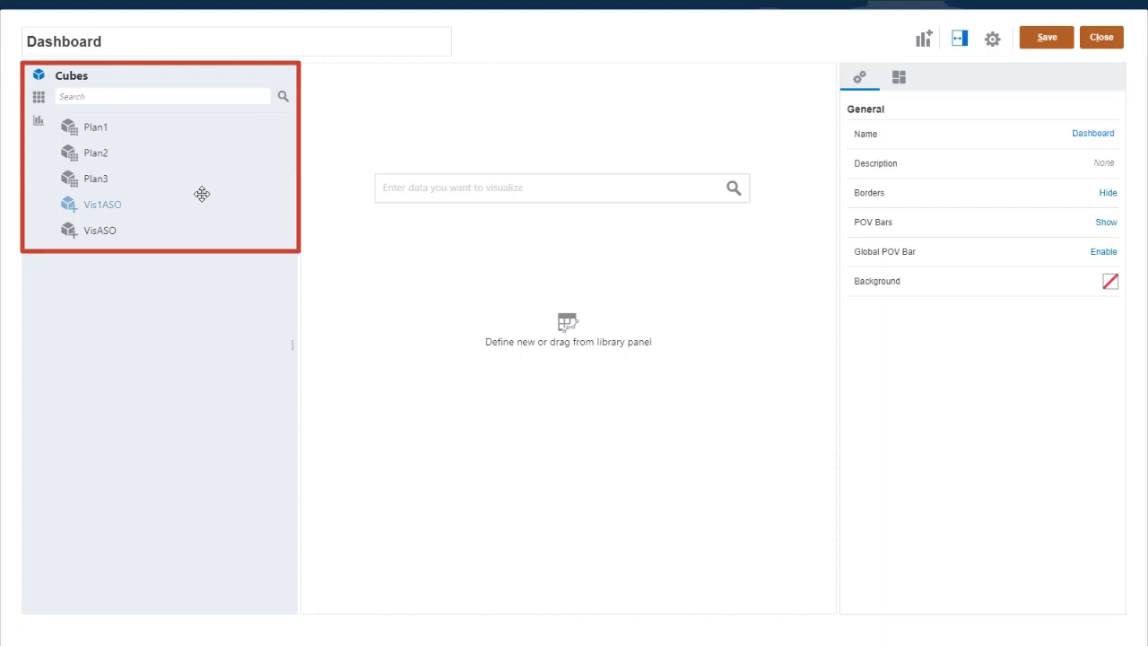
Search the library forms for "trend" and "key", and place Trend Dept Income Statement - Plan and Key Accounts side by side on the canvas
left_click(39, 97)
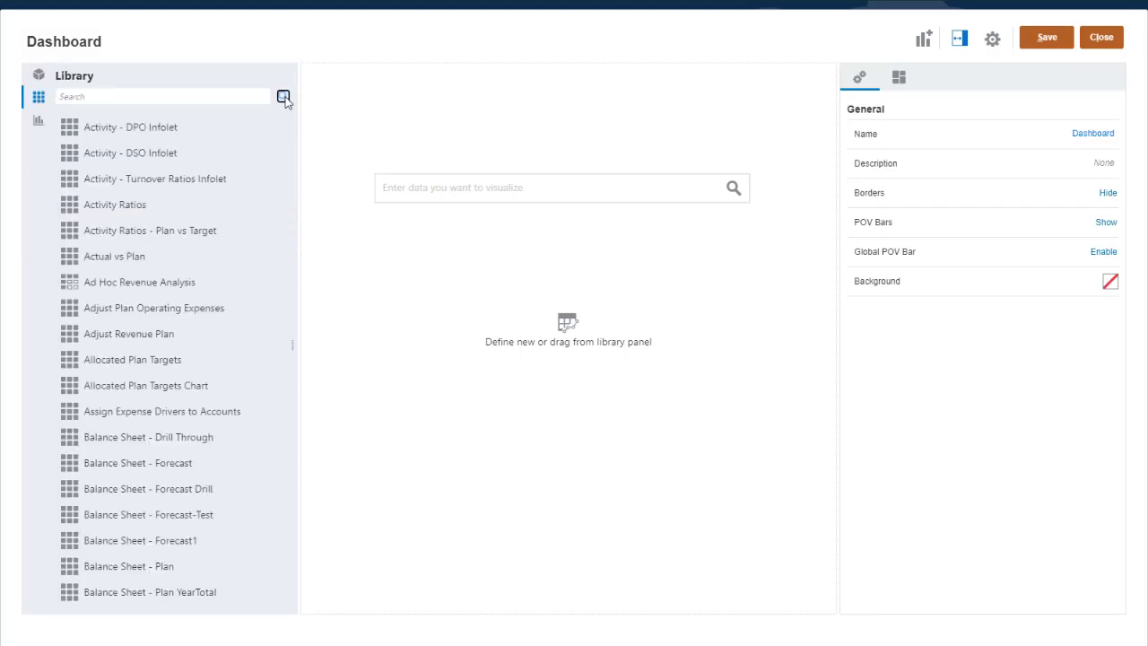
left_click(249, 96)
type("trend")
left_click_drag(146, 283, 415, 282)
left_click_drag(172, 95, 769, 228)
type("key")
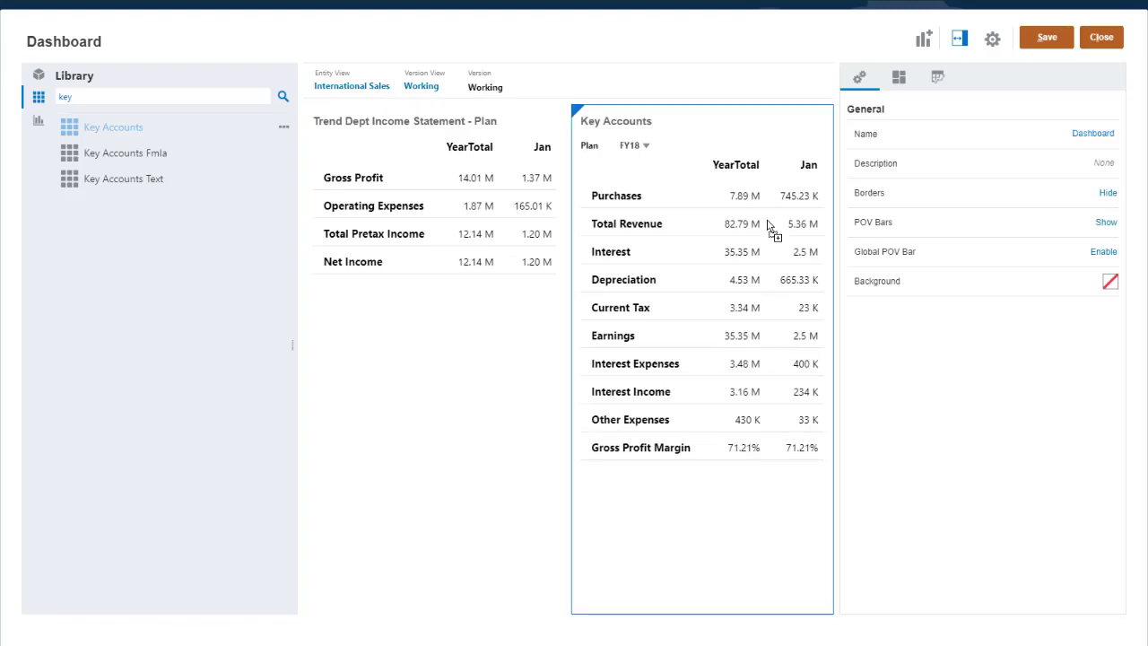
Move Key Accounts ahead of Trend Dept Income Statement - Plan, and change the latter's chart type to Pyramid
left_click_drag(669, 127, 311, 157)
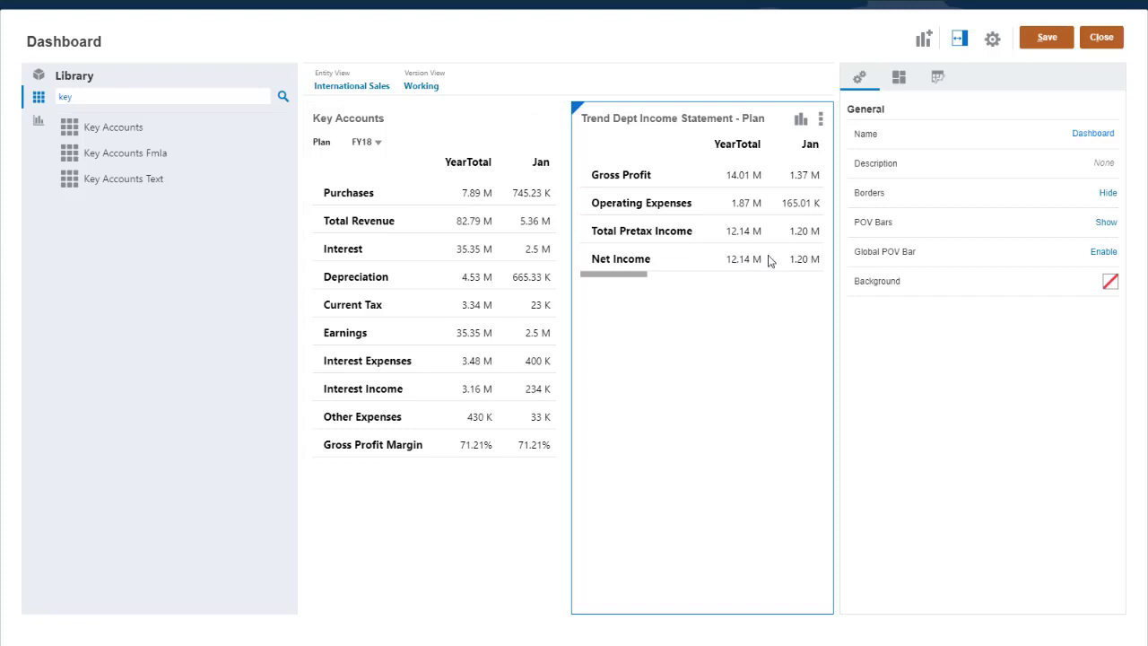
left_click(801, 122)
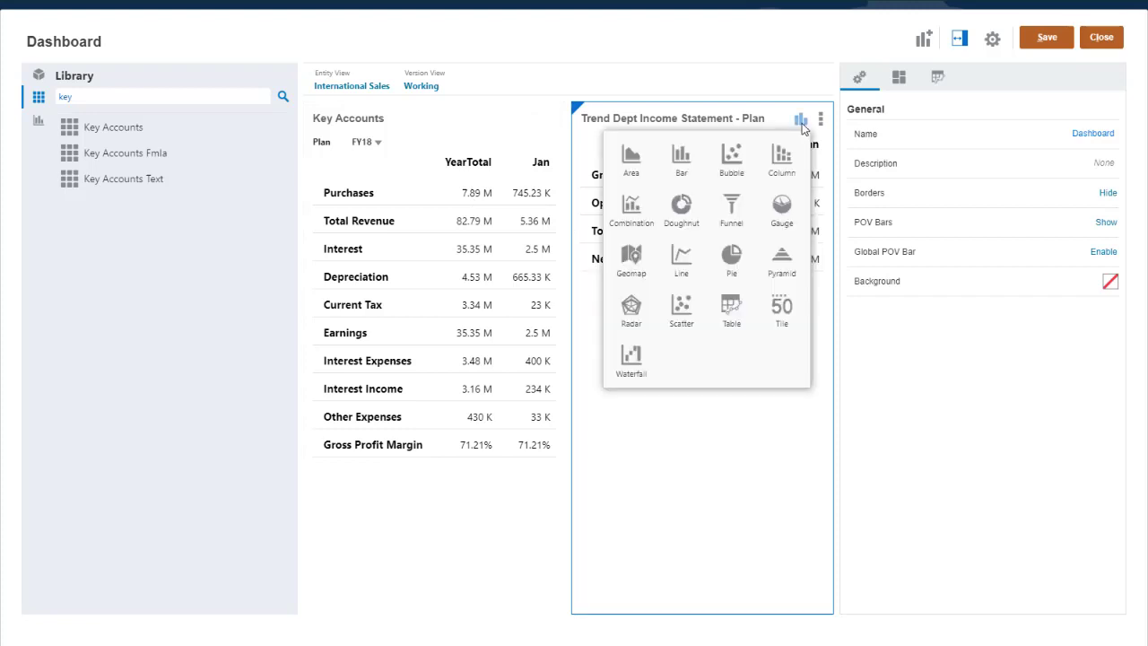
left_click(782, 258)
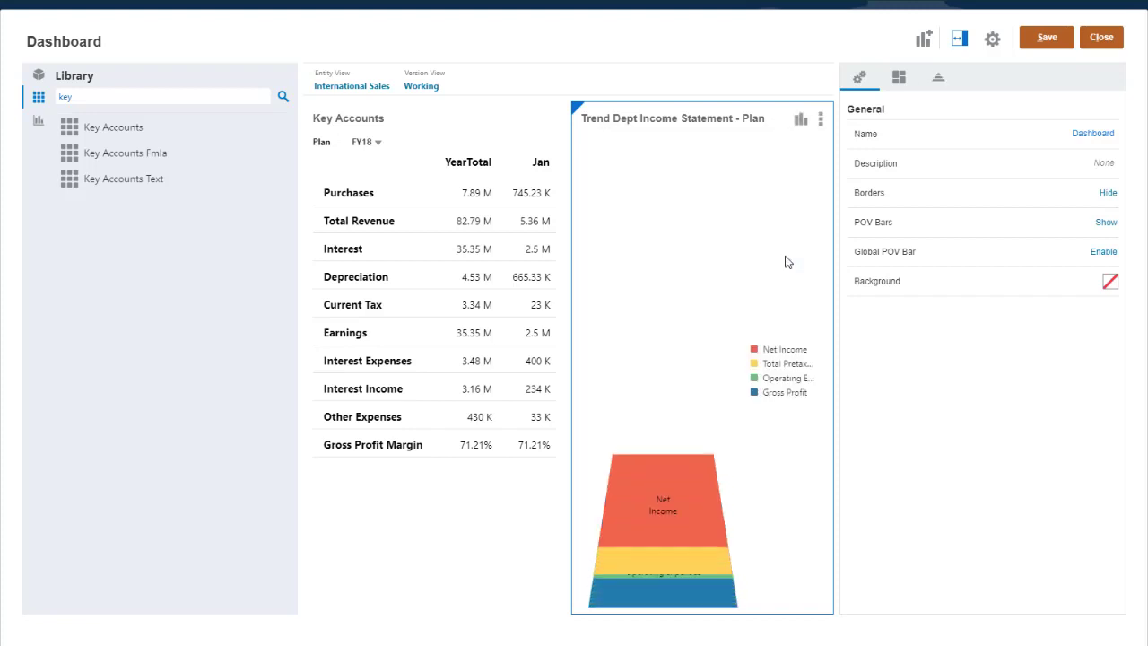
Hide the dashboard's POV bars and set its background color to light grey #dcdcdc
left_click(1103, 224)
left_click(1111, 281)
left_click(990, 113)
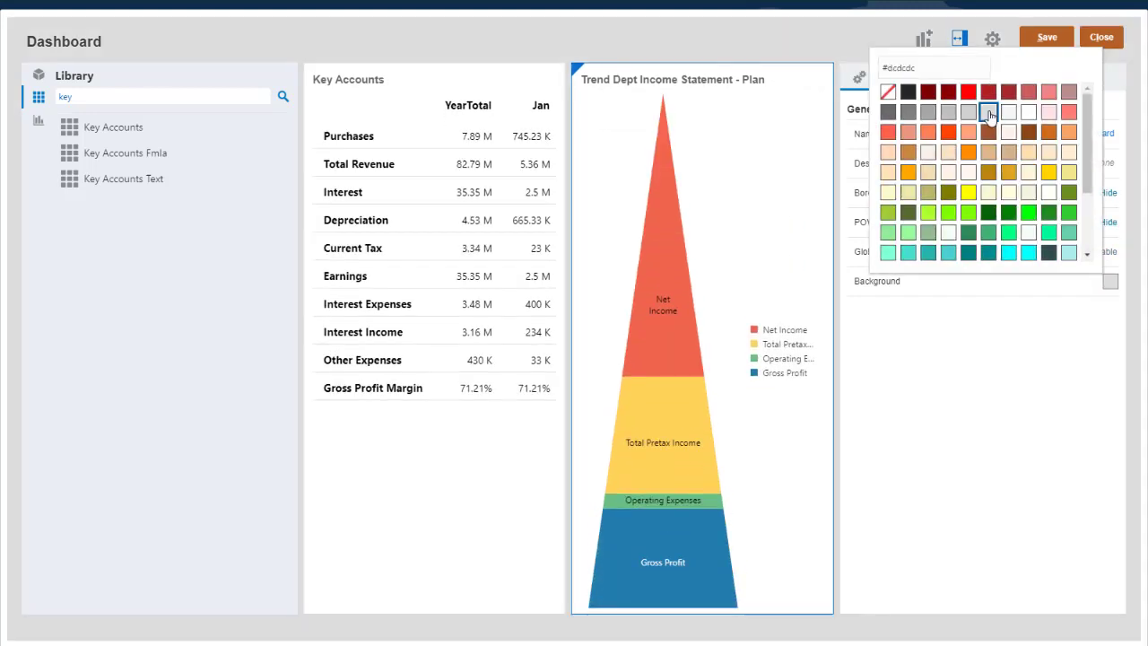
Change the title of the Trend Dept Income Statement - Plan chart to "Plan"
left_click(899, 77)
left_click(1010, 136)
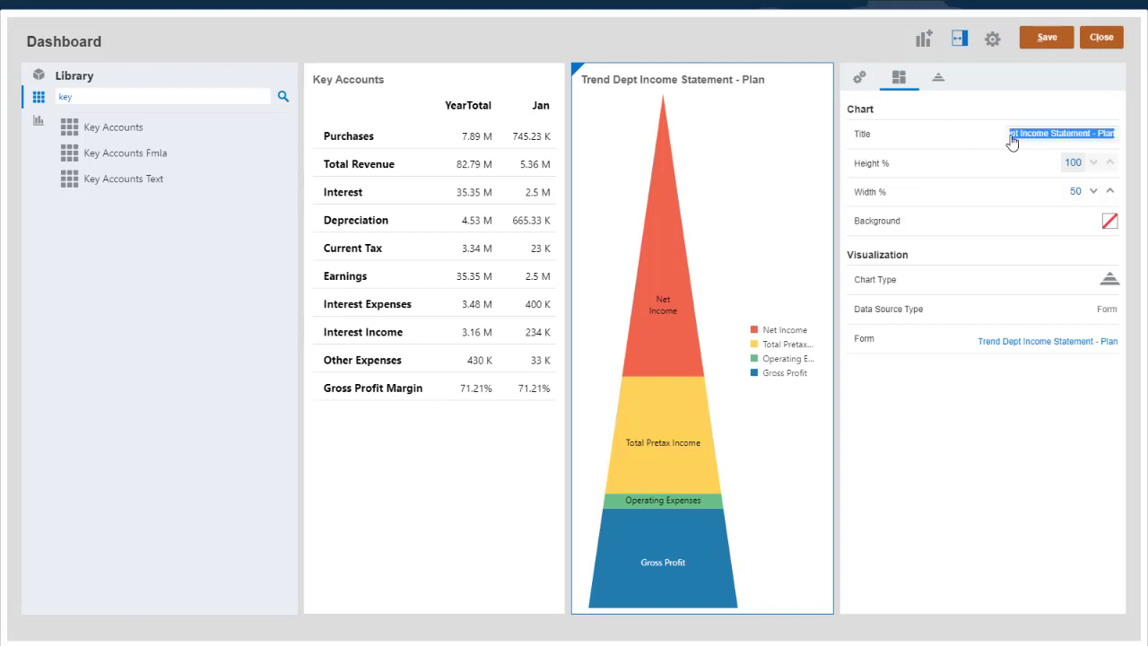
type("Plan")
Give the pyramid chart a light yellow background and turn on its 3D graph option
left_click(1108, 224)
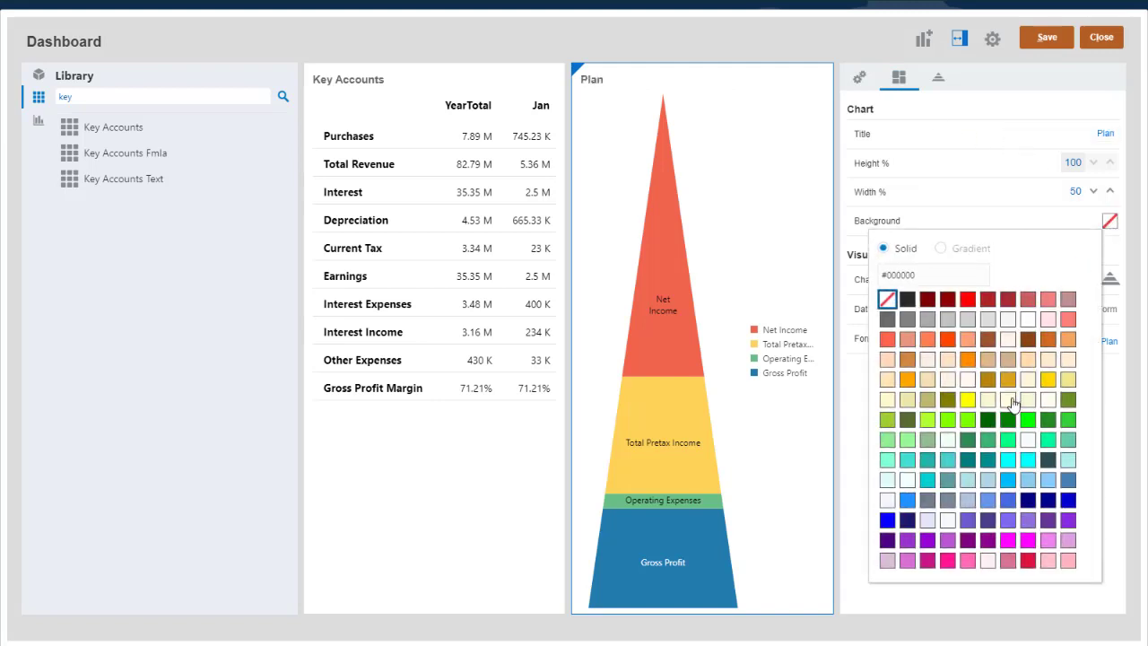
left_click(1012, 399)
left_click(938, 77)
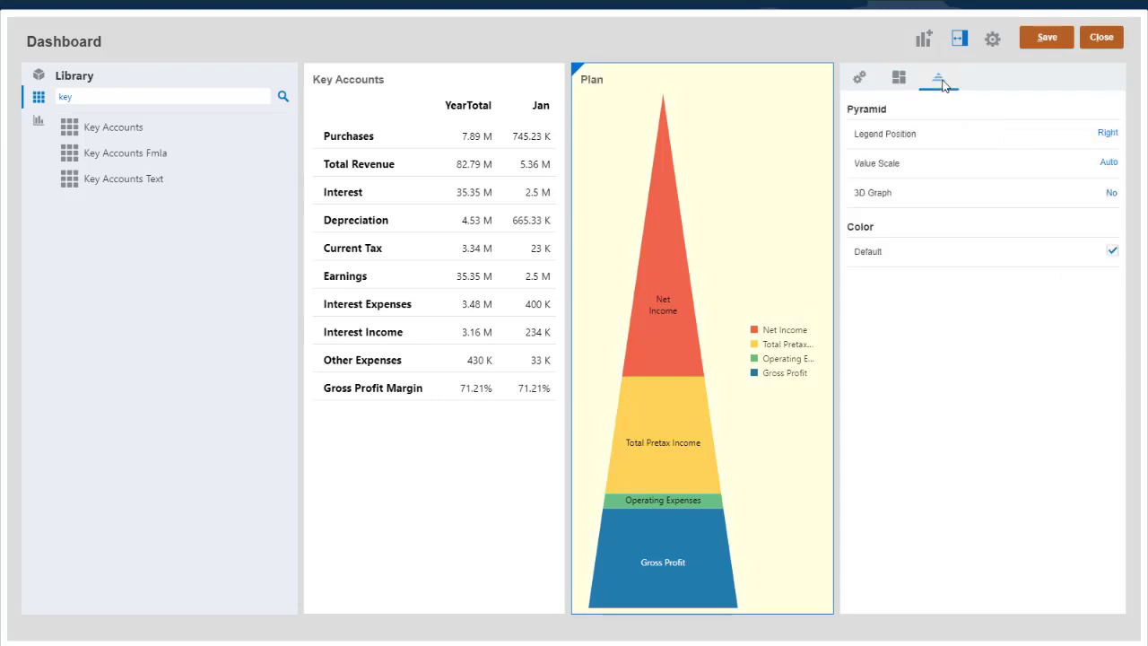
left_click(1109, 192)
Add a Line with Area spark chart to the Key Accounts table, with its starting index set to 2
left_click(448, 213)
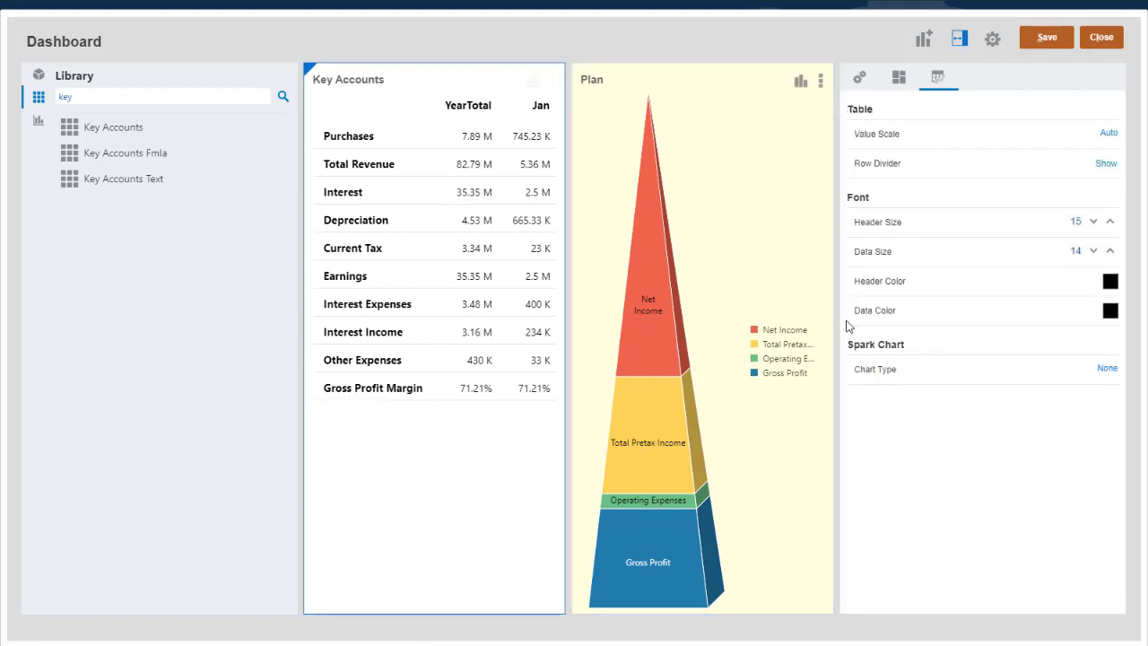
left_click(1106, 369)
left_click(1109, 467)
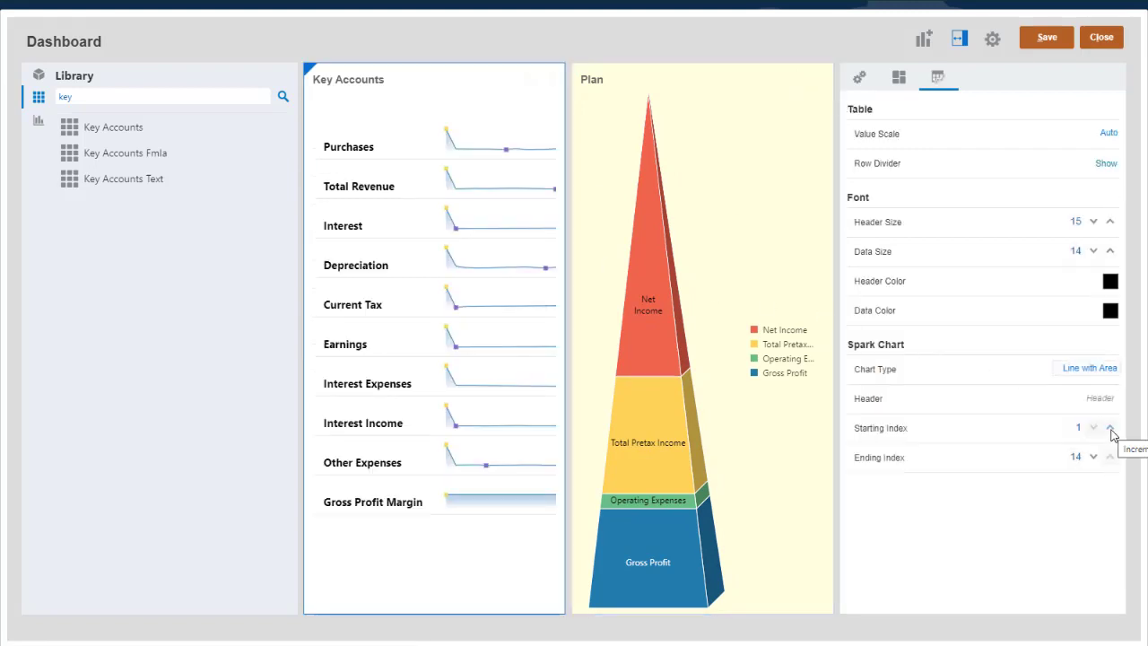
left_click(1110, 428)
Run the dashboard to preview the Key Accounts table and the Plan pyramid
left_click(993, 41)
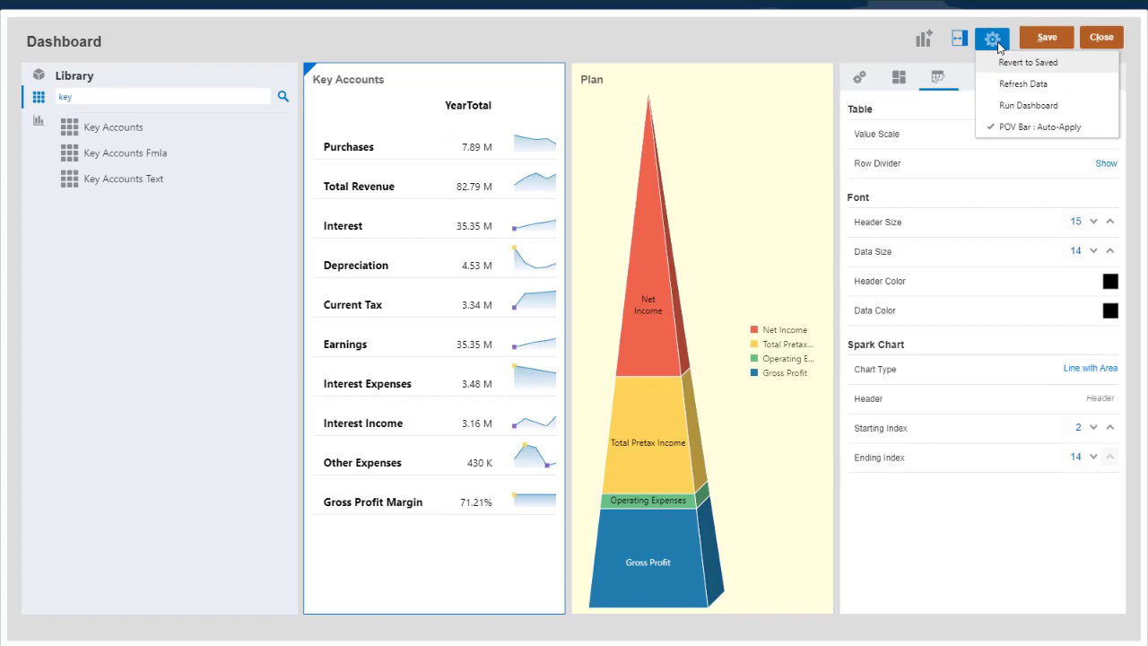
left_click(1010, 107)
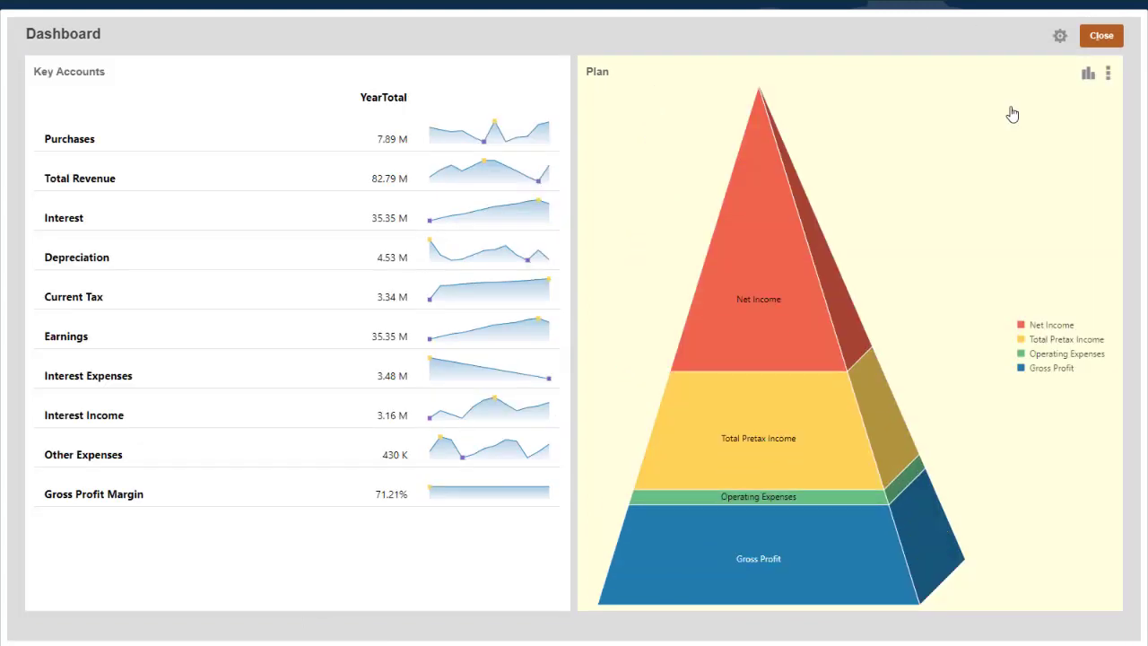